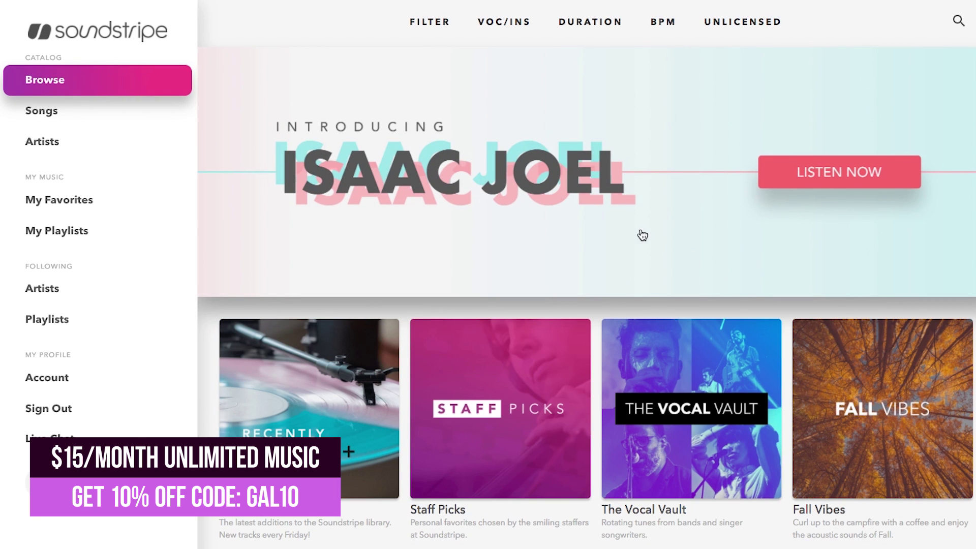
- Filter Soundstripe songs to the Happy mood and start licensing Sunshine On My Face
{"action": "left_click", "coordinate": [430, 28]}
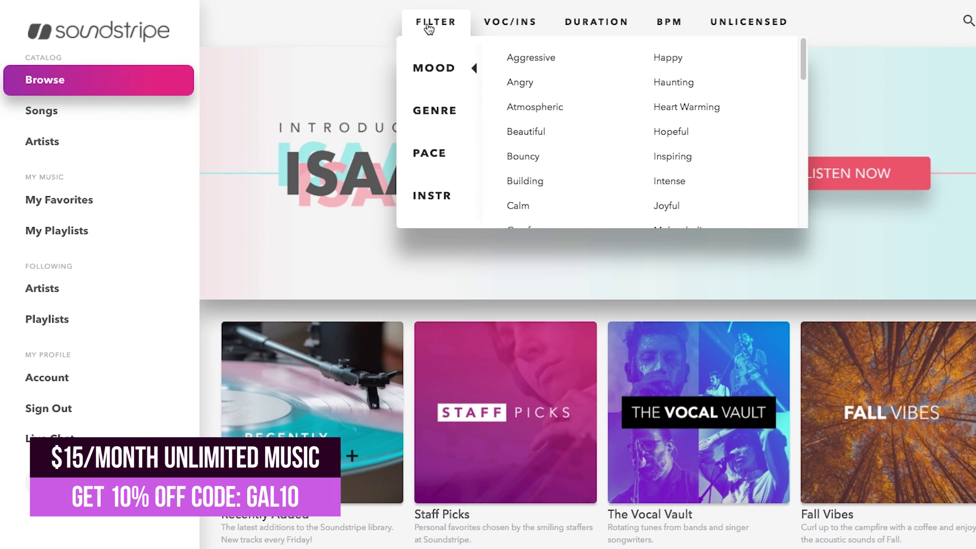
{"action": "left_click", "coordinate": [668, 62]}
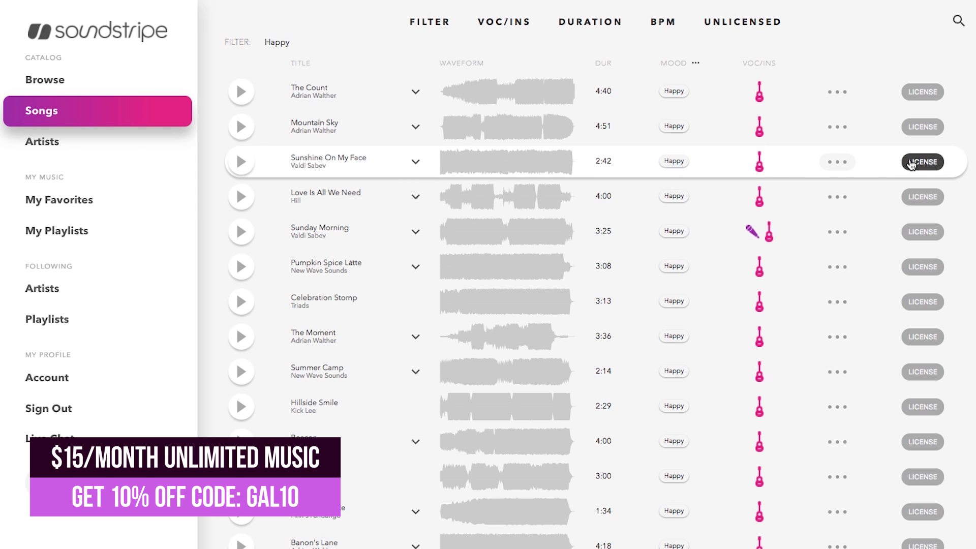
{"action": "left_click", "coordinate": [917, 162]}
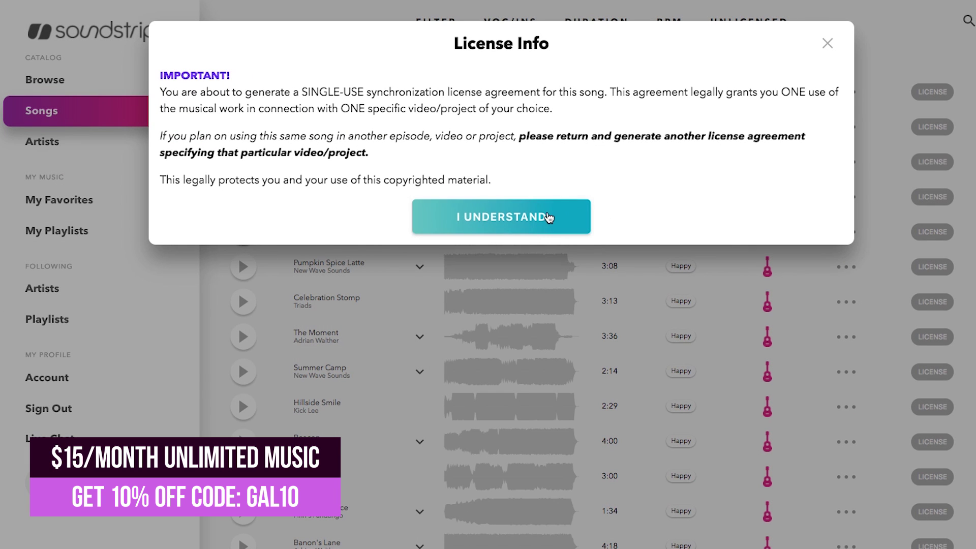
{"action": "left_click", "coordinate": [549, 218]}
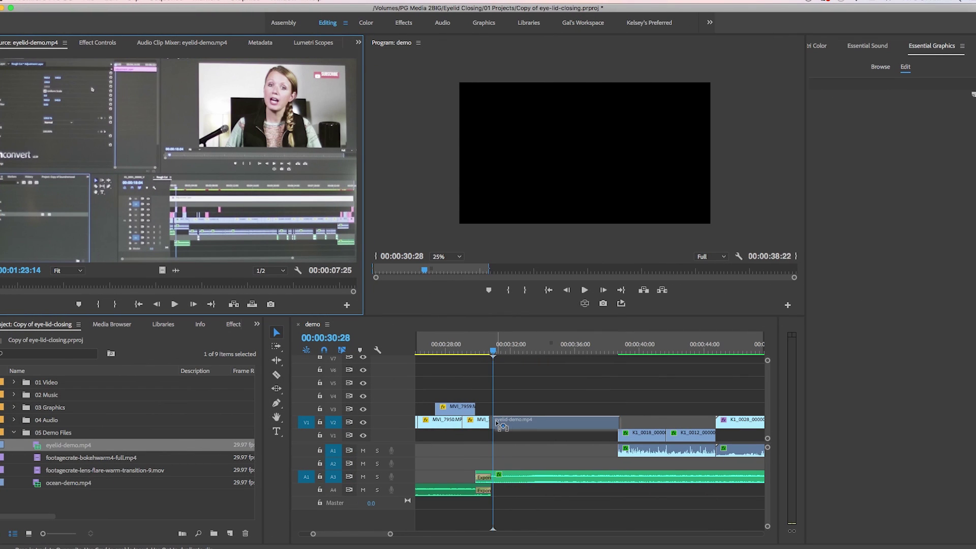
- Place eyelid-demo.mp4 on V2 at the playhead and ocean-demo.mp4's video beneath it on V1
{"action": "left_click_drag", "start_coordinate": [493, 429], "coordinate": [491, 422]}
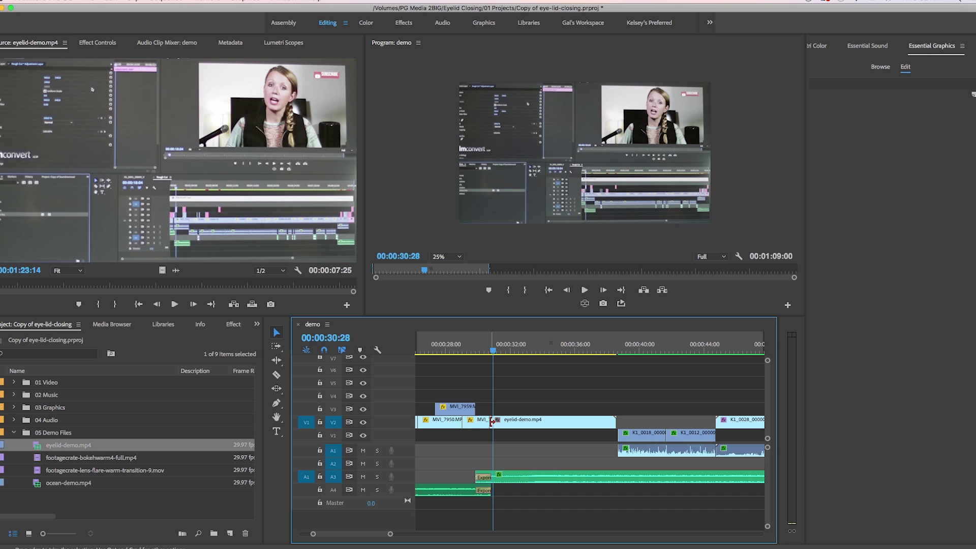
{"action": "double_click", "coordinate": [41, 486]}
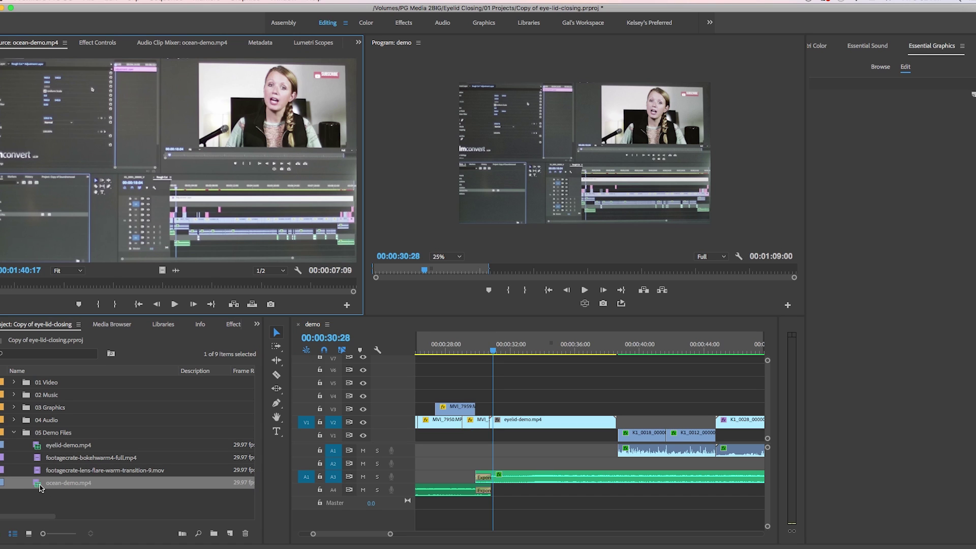
{"action": "left_click_drag", "start_coordinate": [40, 487], "coordinate": [436, 473]}
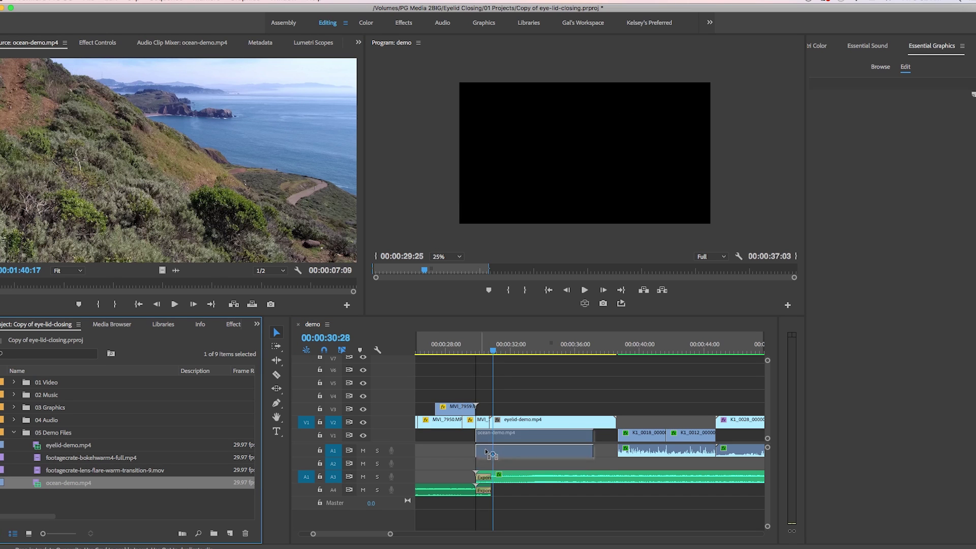
{"action": "left_click_drag", "start_coordinate": [491, 446], "coordinate": [45, 495]}
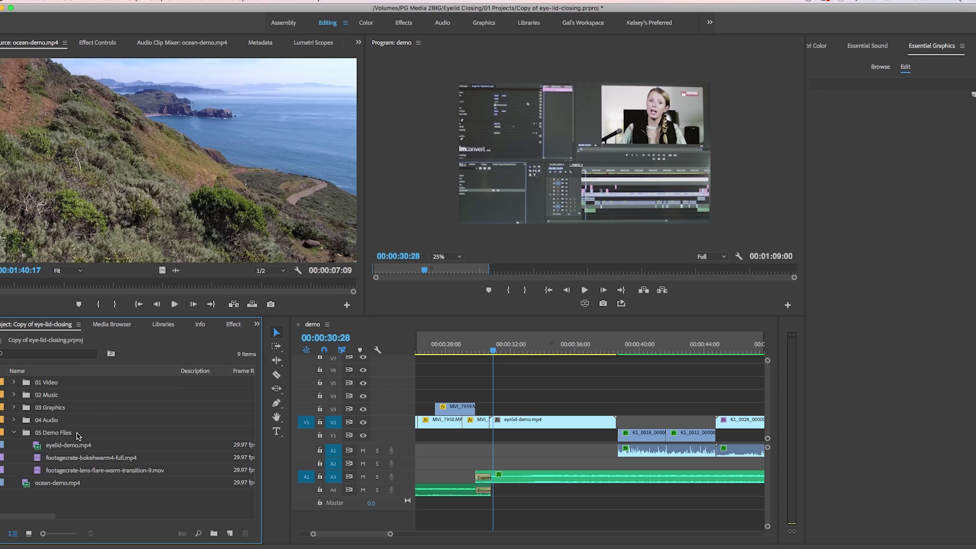
{"action": "left_click_drag", "start_coordinate": [162, 272], "coordinate": [501, 440]}
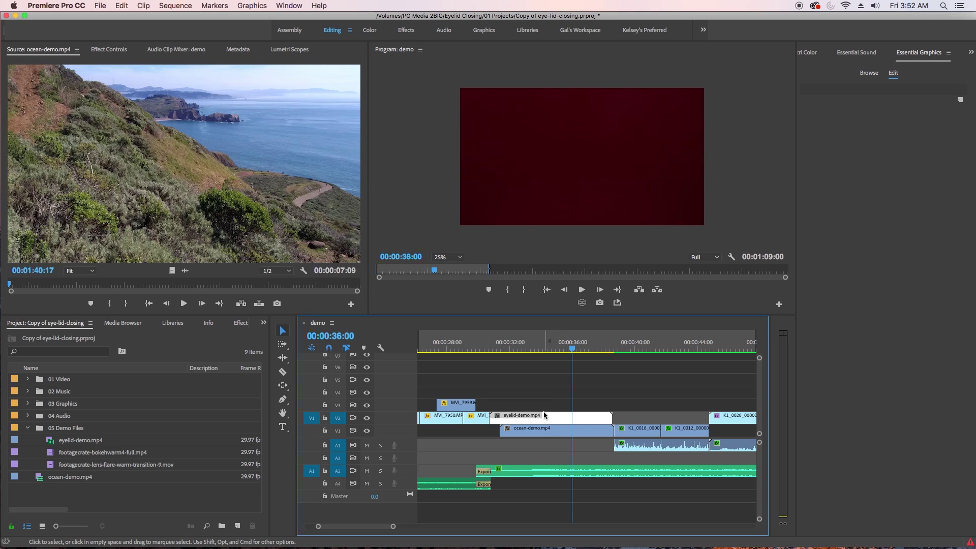
- Draw a free-drawn Opacity mask on eyelid-demo.mp4 and flatten it into a thin horizontal band
{"action": "left_click", "coordinate": [109, 50]}
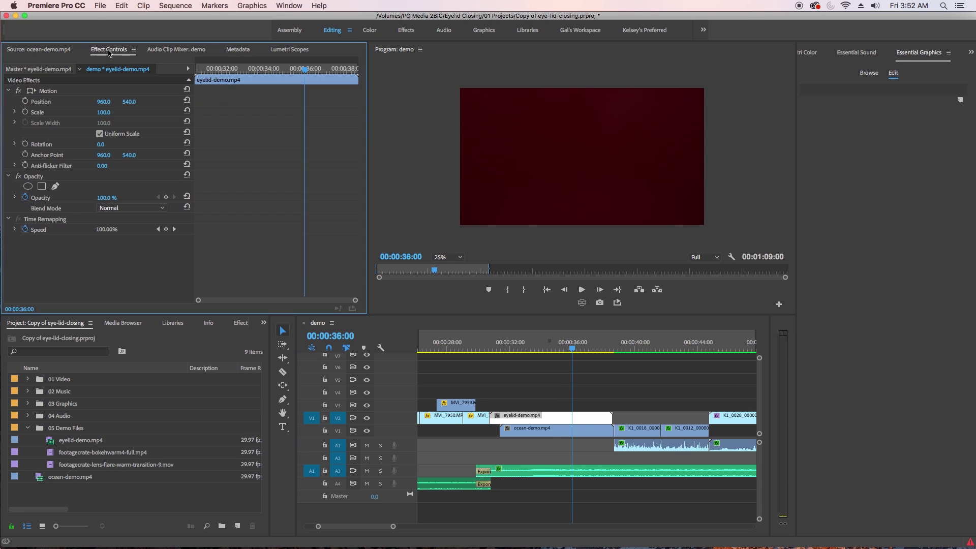
{"action": "left_click", "coordinate": [55, 186]}
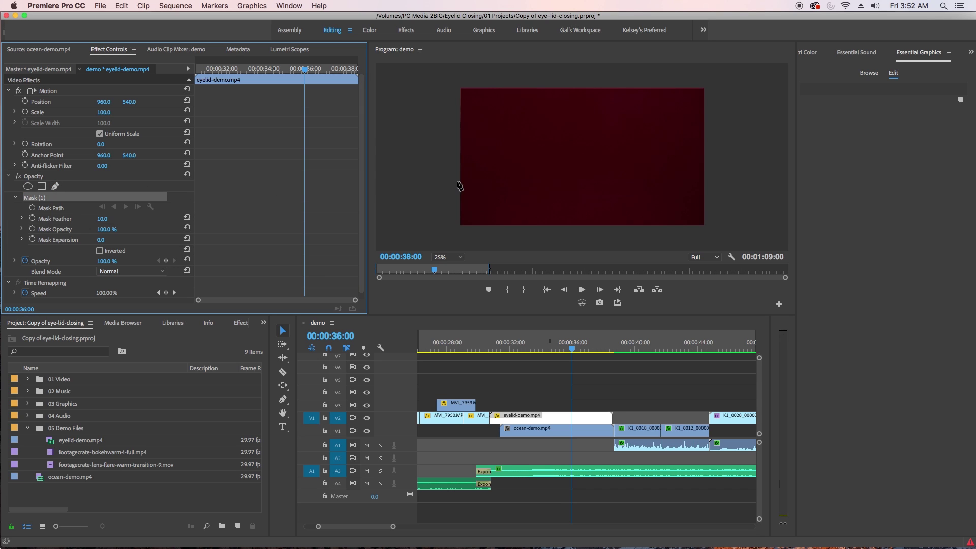
{"action": "left_click", "coordinate": [440, 180]}
{"action": "left_click", "coordinate": [580, 179]}
{"action": "left_click", "coordinate": [724, 178]}
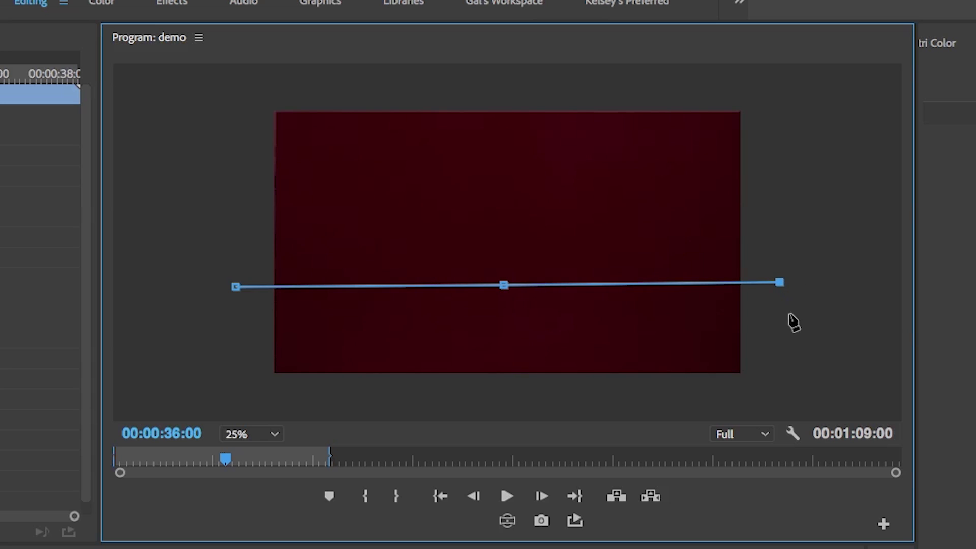
{"action": "left_click", "coordinate": [514, 305]}
{"action": "left_click", "coordinate": [236, 296]}
{"action": "left_click", "coordinate": [235, 286]}
{"action": "left_click_drag", "start_coordinate": [514, 306], "coordinate": [515, 291]}
{"action": "left_click_drag", "start_coordinate": [784, 323], "coordinate": [781, 290]}
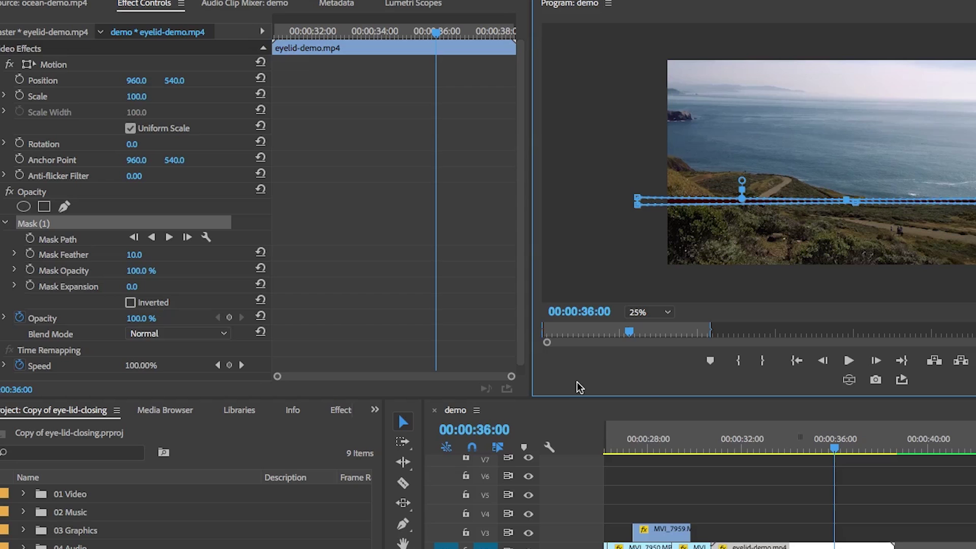
- Invert Mask (1) and set its Mask Expansion to -18, previewing at 25% zoom
{"action": "left_click", "coordinate": [648, 312]}
{"action": "left_click", "coordinate": [653, 361]}
{"action": "left_click", "coordinate": [130, 303]}
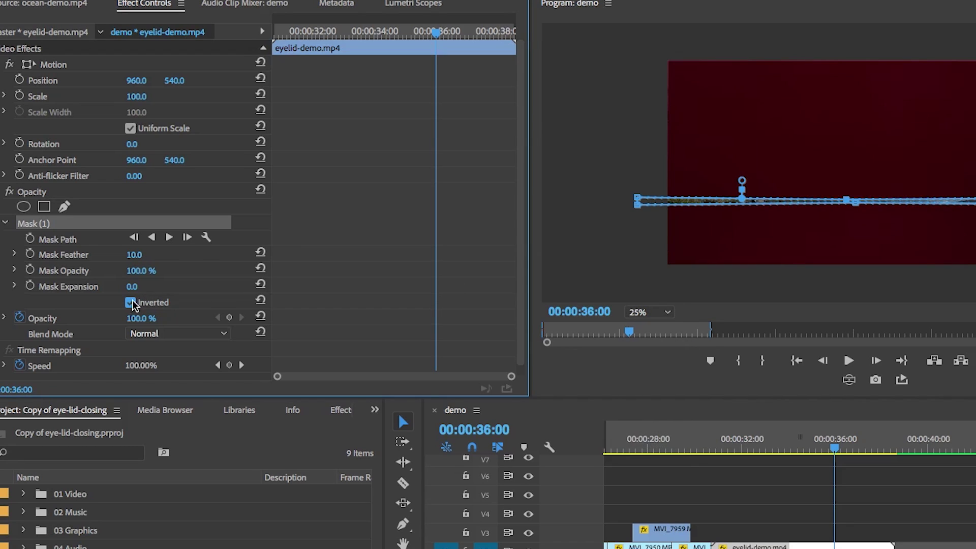
{"action": "left_click", "coordinate": [753, 521]}
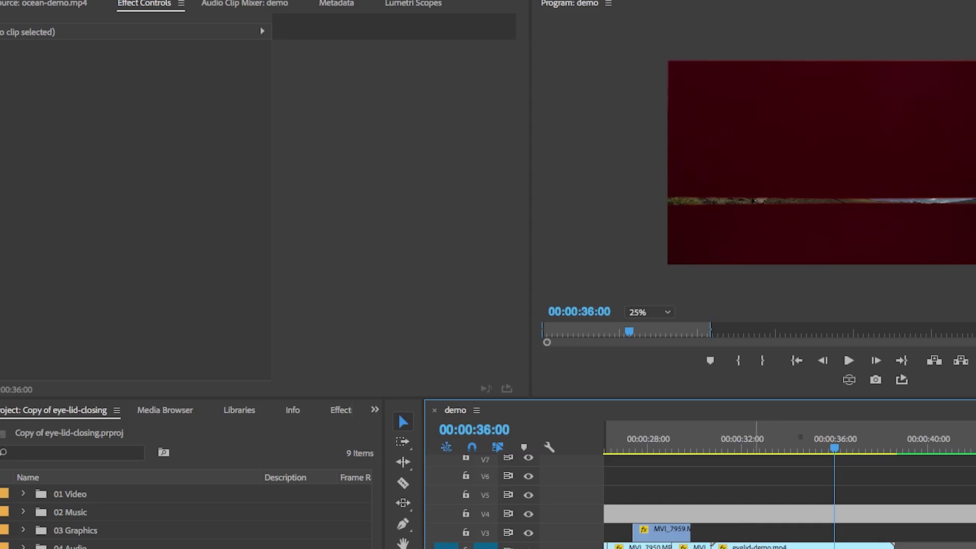
{"action": "left_click", "coordinate": [814, 547]}
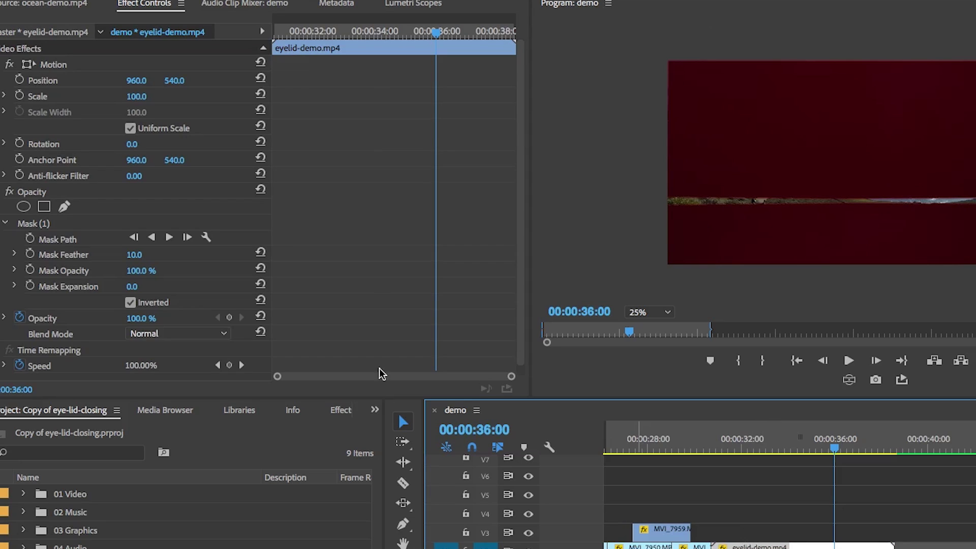
{"action": "left_click", "coordinate": [132, 288]}
{"action": "type", "text": "-18"}
{"action": "key", "text": "Return"}
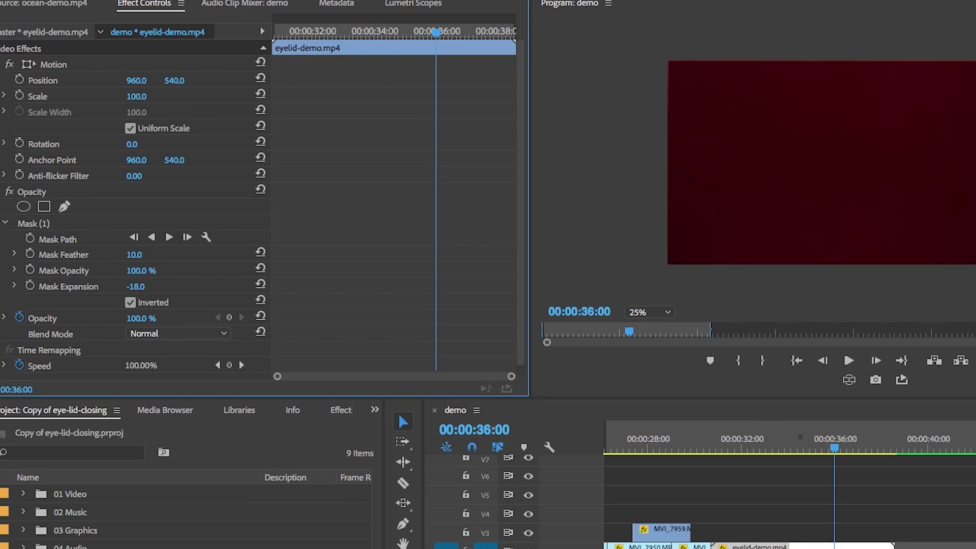
- Add a Mask Path keyframe for the closed eyelid at 00:00:36:00
{"action": "left_click", "coordinate": [41, 227]}
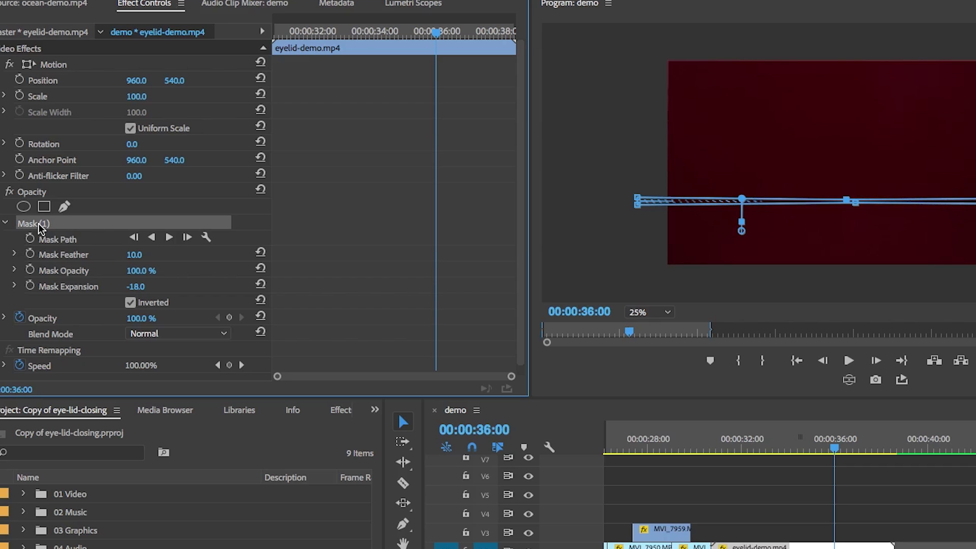
{"action": "left_click", "coordinate": [630, 173]}
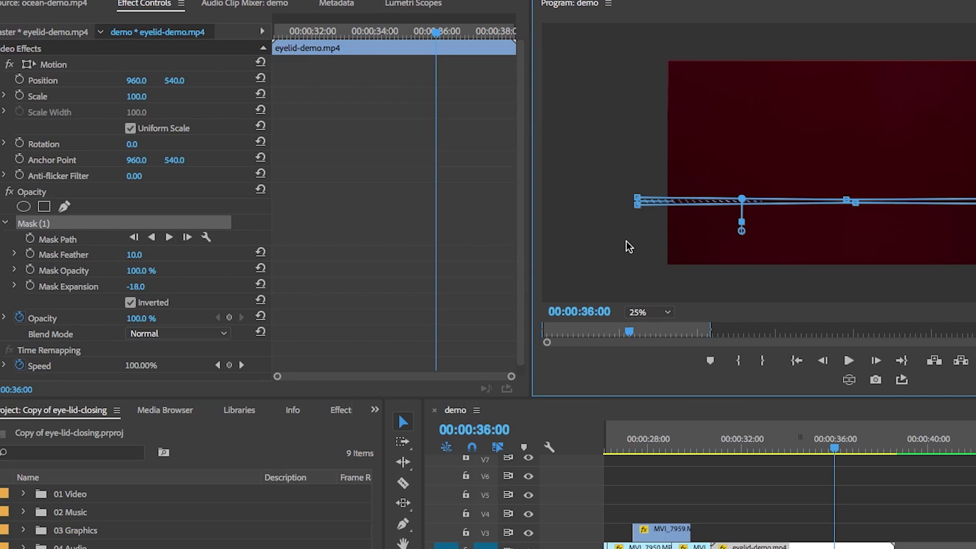
{"action": "left_click_drag", "start_coordinate": [437, 34], "coordinate": [472, 49]}
{"action": "left_click", "coordinate": [91, 237]}
{"action": "left_click", "coordinate": [30, 238]}
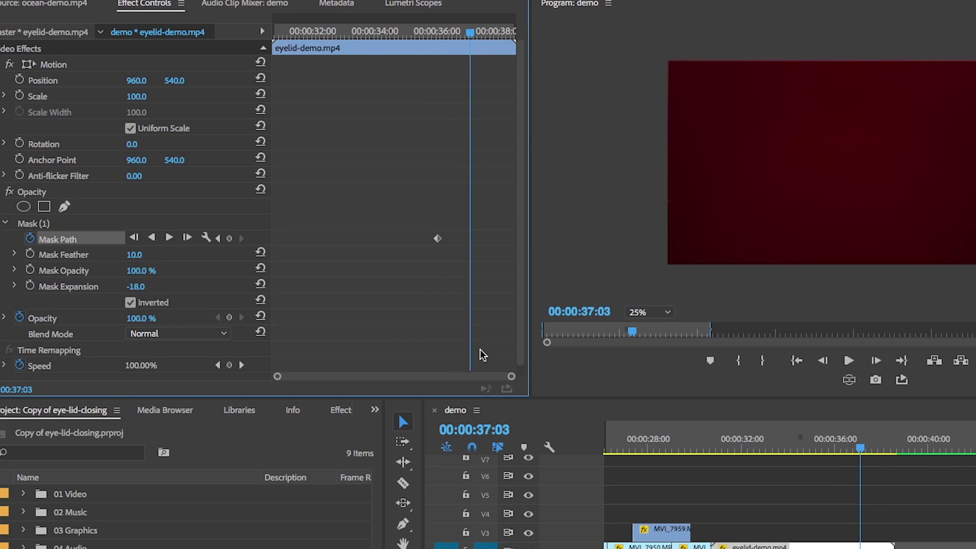
{"action": "left_click_drag", "start_coordinate": [511, 376], "coordinate": [457, 379]}
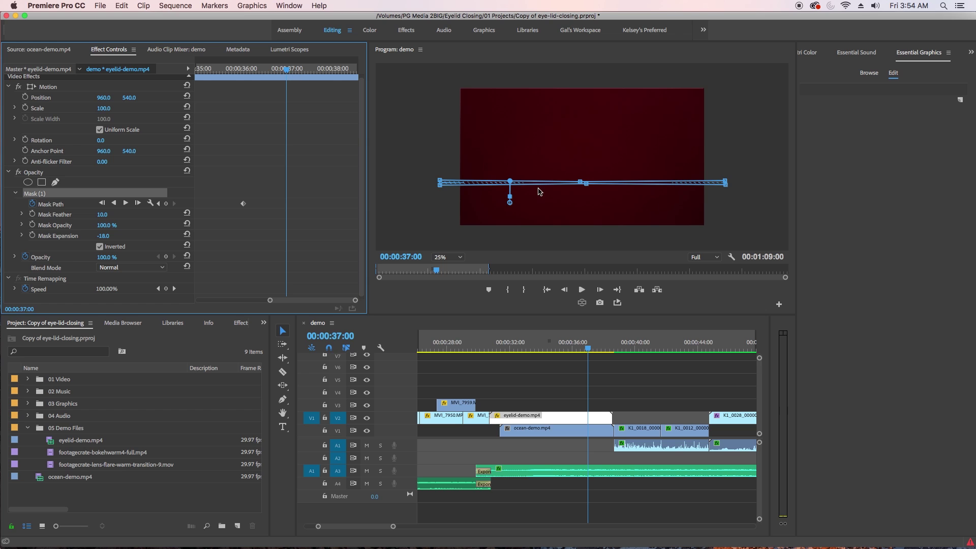
- Reshape the mask points into a wide, curved open-eye shape at 00:00:37:00
{"action": "left_click", "coordinate": [581, 183]}
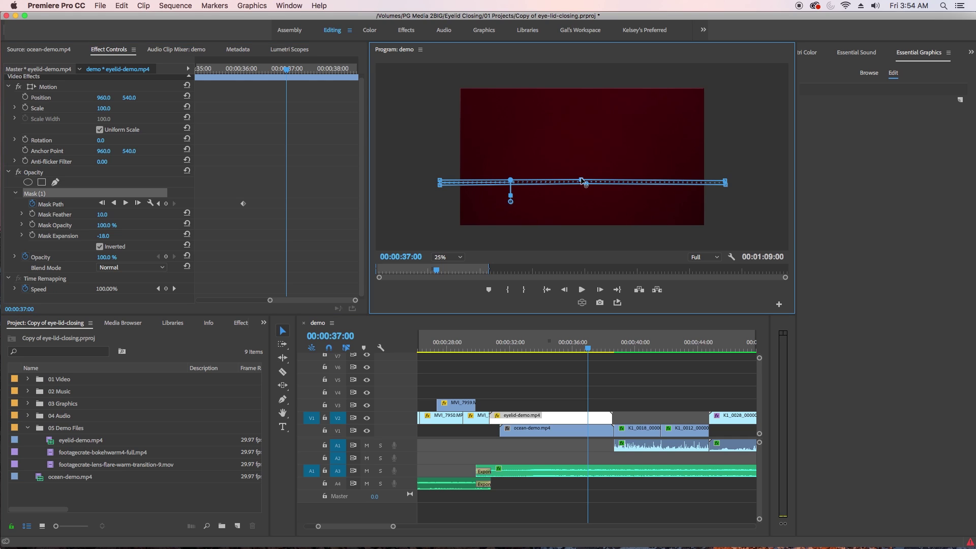
{"action": "left_click_drag", "start_coordinate": [586, 184], "coordinate": [587, 204]}
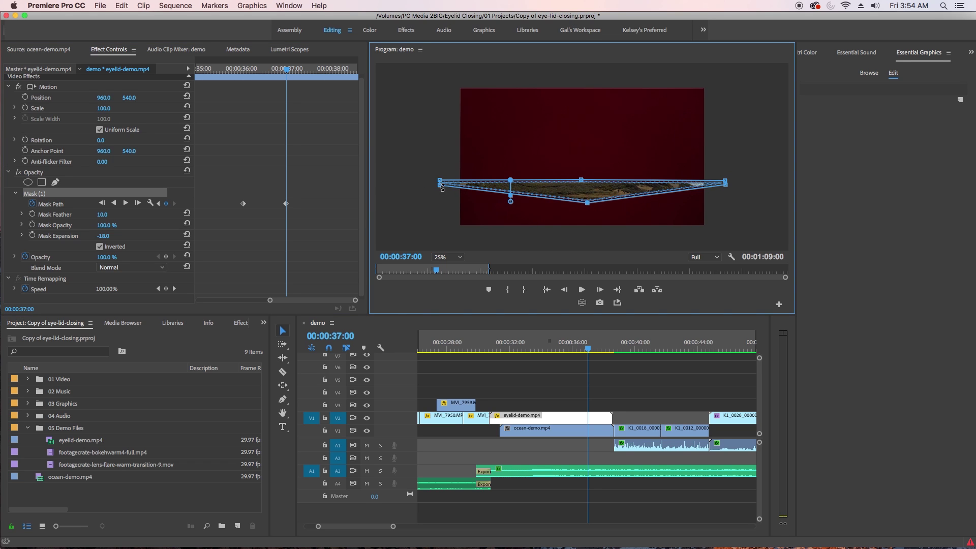
{"action": "left_click_drag", "start_coordinate": [441, 183], "coordinate": [440, 206]}
{"action": "mouse_move", "coordinate": [725, 182]}
{"action": "left_mouse_down"}
{"action": "mouse_move", "coordinate": [726, 192]}
{"action": "mouse_move", "coordinate": [725, 176]}
{"action": "left_mouse_up"}
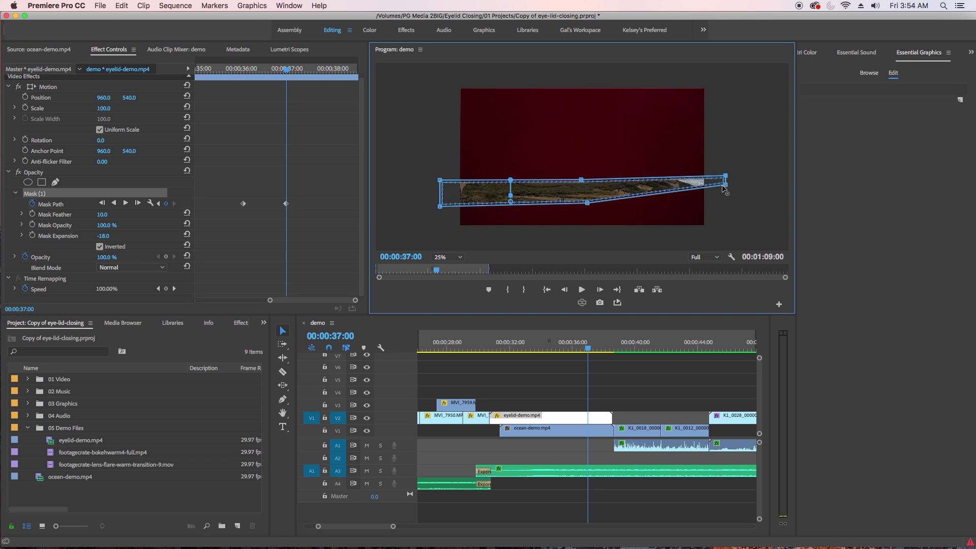
{"action": "left_click_drag", "start_coordinate": [661, 196], "coordinate": [725, 207]}
{"action": "left_click_drag", "start_coordinate": [588, 203], "coordinate": [573, 219]}
{"action": "left_click_drag", "start_coordinate": [582, 179], "coordinate": [581, 167]}
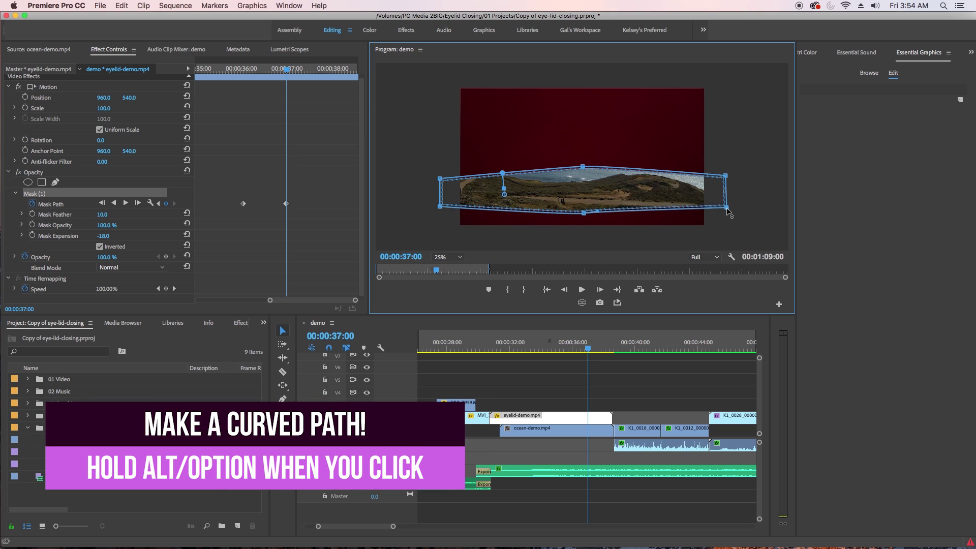
{"action": "left_click", "coordinate": [583, 166], "text": "alt"}
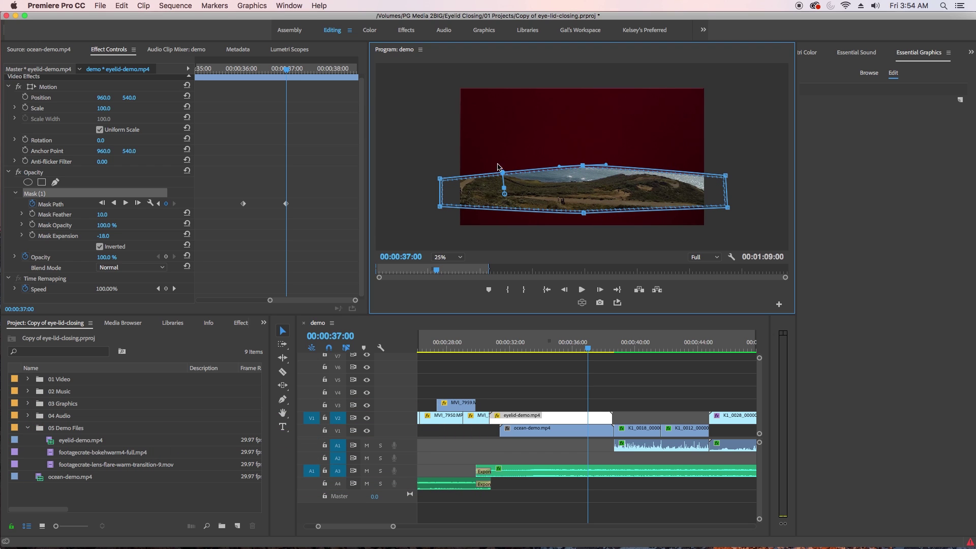
- Paste the closed flat-line mask keyframe at about 00:00:37:15
{"action": "left_click_drag", "start_coordinate": [280, 70], "coordinate": [265, 71]}
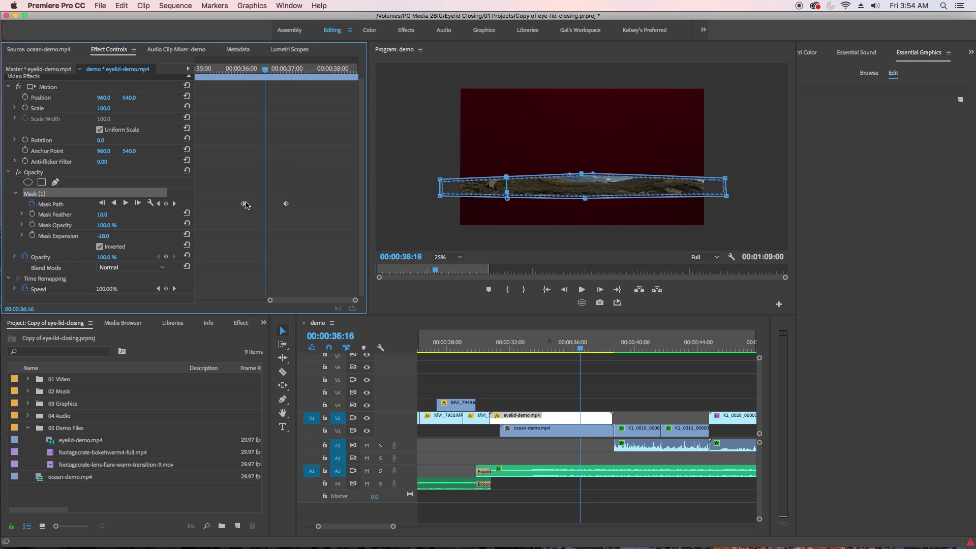
{"action": "left_click_drag", "start_coordinate": [271, 69], "coordinate": [251, 132]}
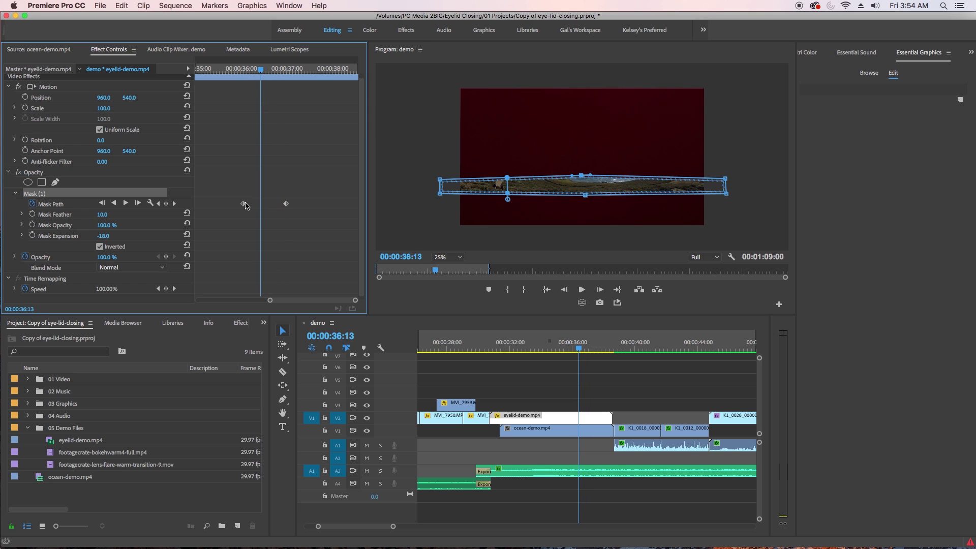
{"action": "left_click_drag", "start_coordinate": [272, 70], "coordinate": [320, 82]}
{"action": "key", "text": "super+v"}
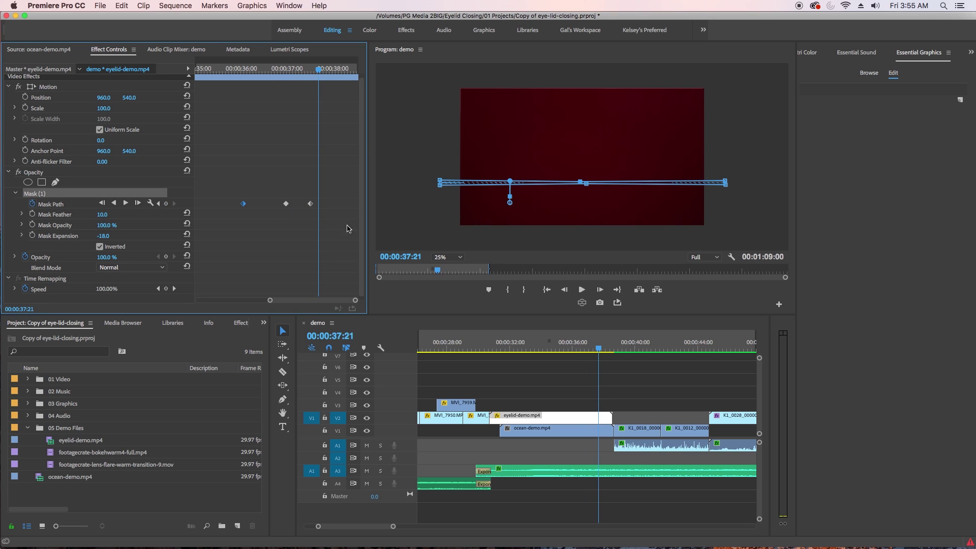
- At 38:02, reshape the mask into a half-open eye with a raised peak and curved lower edge
{"action": "left_click_drag", "start_coordinate": [270, 300], "coordinate": [226, 300]}
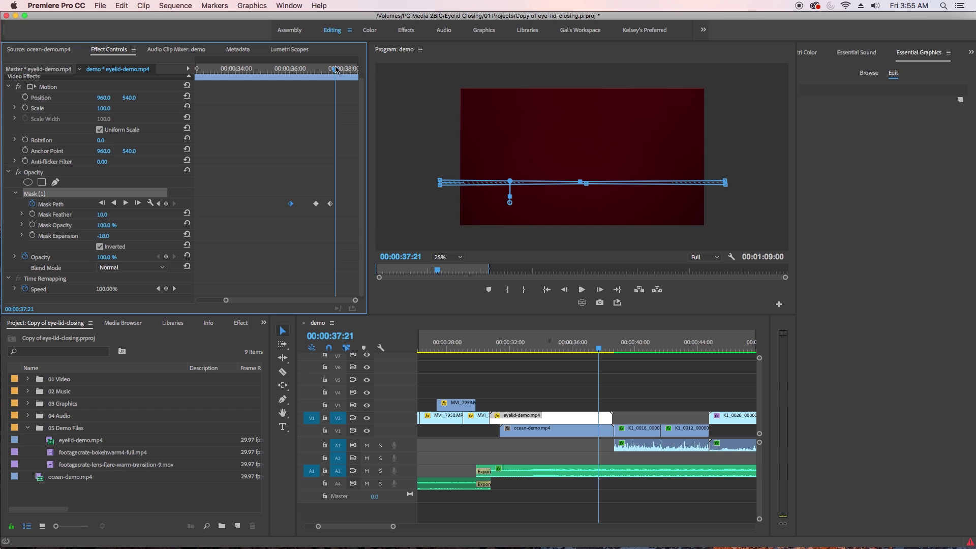
{"action": "left_click_drag", "start_coordinate": [336, 68], "coordinate": [345, 71]}
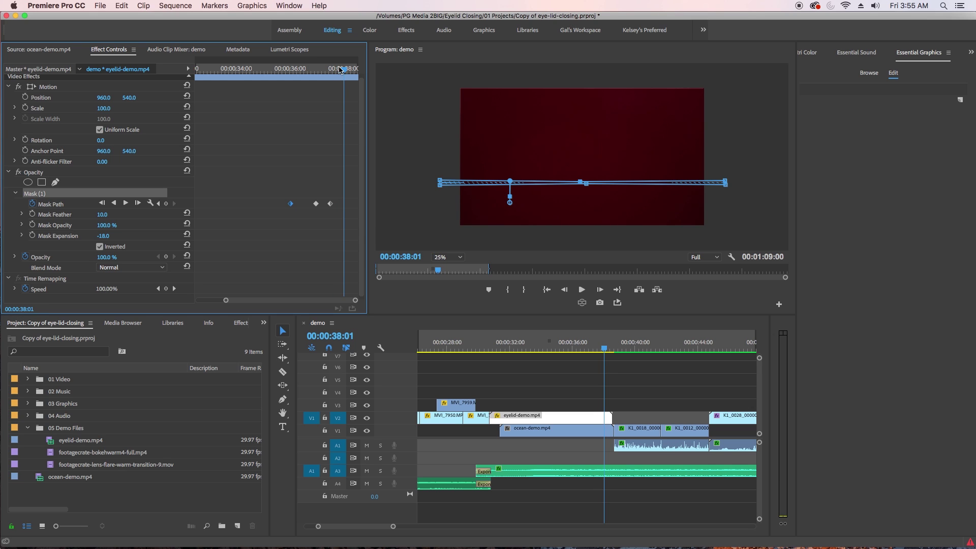
{"action": "left_click_drag", "start_coordinate": [226, 300], "coordinate": [250, 303]}
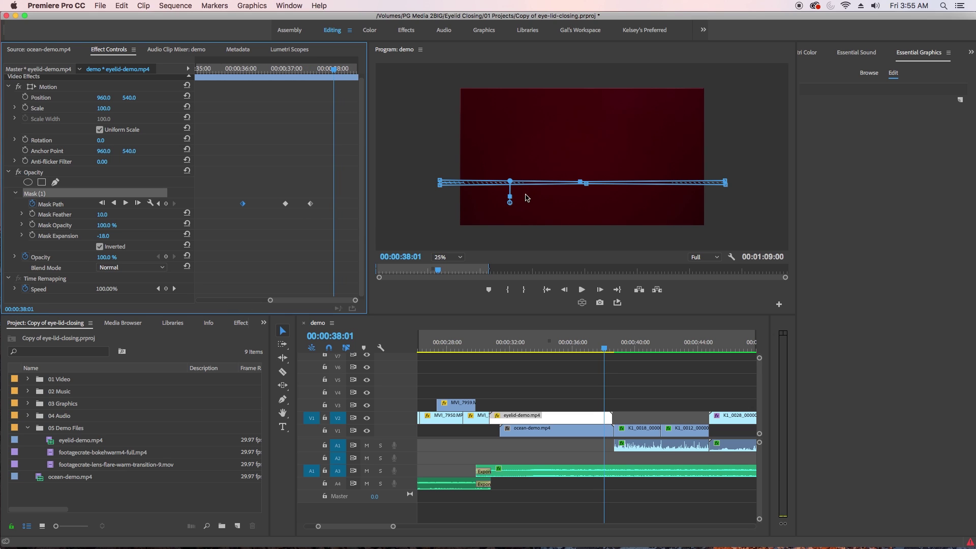
{"action": "left_click_drag", "start_coordinate": [581, 181], "coordinate": [584, 113]}
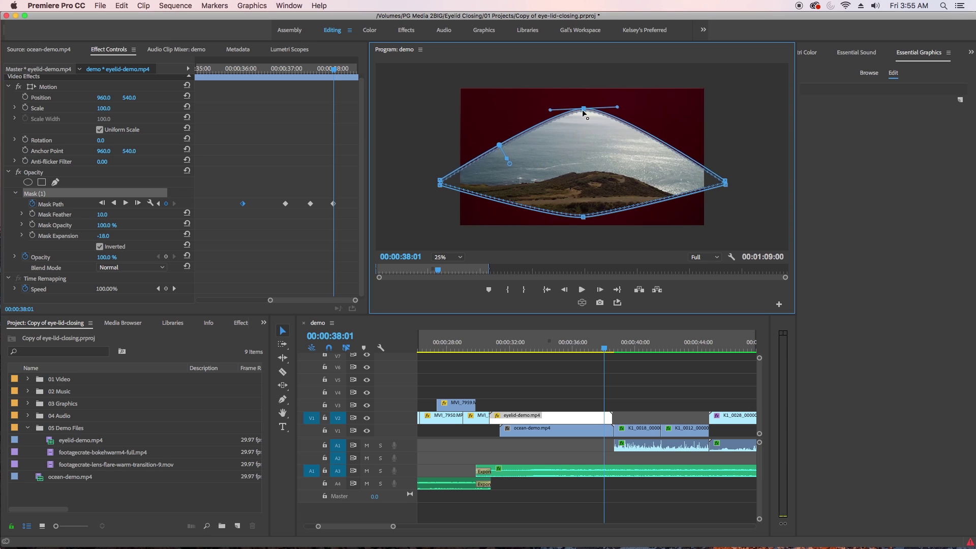
{"action": "left_click_drag", "start_coordinate": [701, 170], "coordinate": [720, 130]}
{"action": "left_click_drag", "start_coordinate": [583, 216], "coordinate": [657, 215]}
{"action": "left_click", "coordinate": [334, 207]}
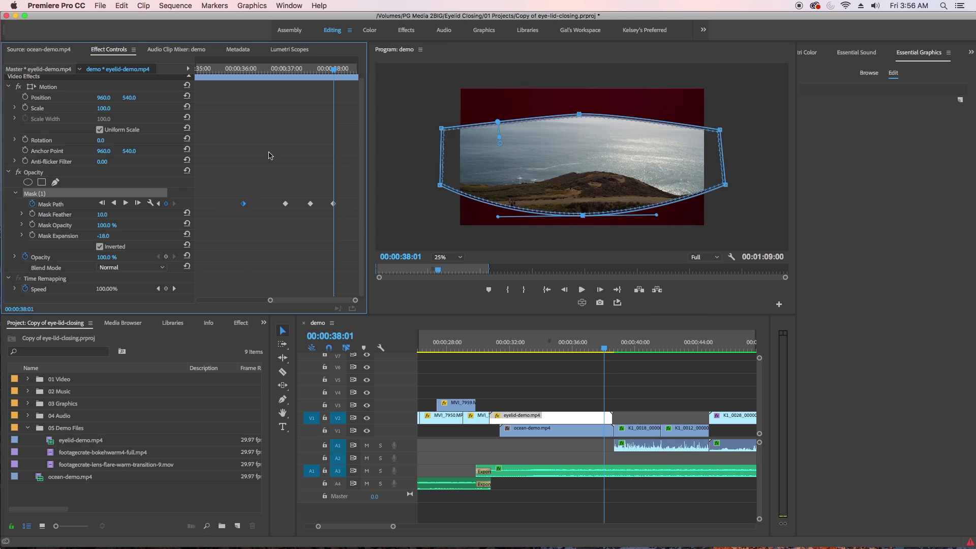
- Paste another closed-eye mask keyframe at 38:09
{"action": "left_click_drag", "start_coordinate": [336, 72], "coordinate": [347, 71]}
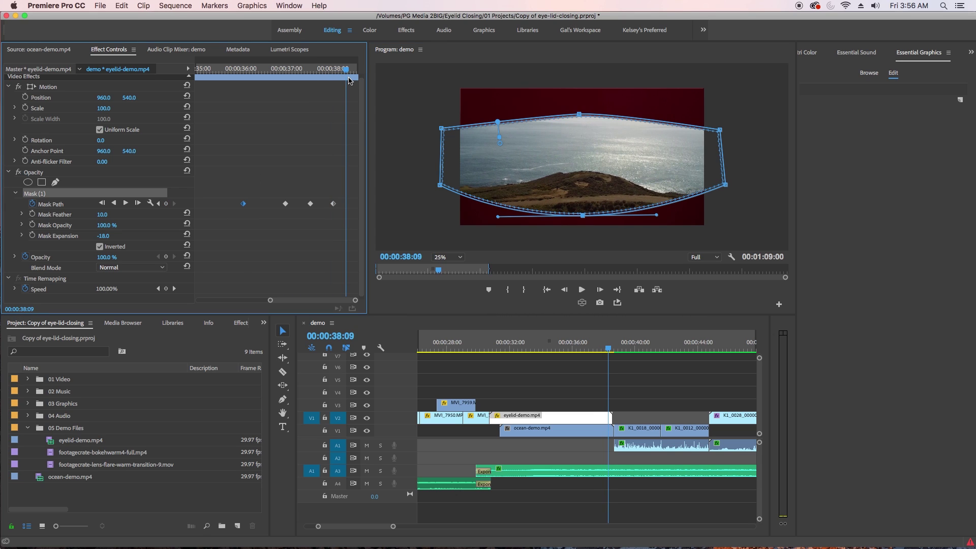
{"action": "key", "text": "cmd+v"}
{"action": "left_click_drag", "start_coordinate": [356, 302], "coordinate": [364, 300]}
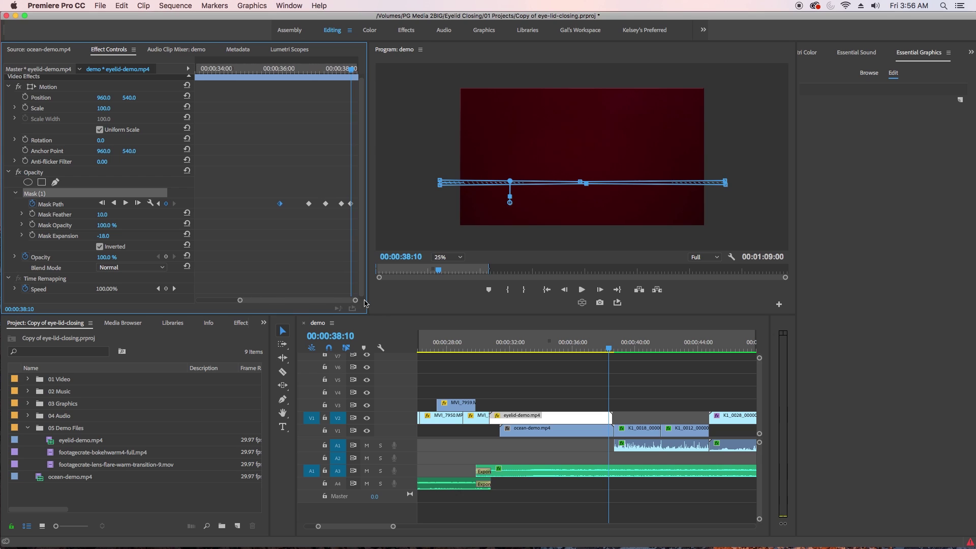
{"action": "left_click_drag", "start_coordinate": [239, 301], "coordinate": [297, 300]}
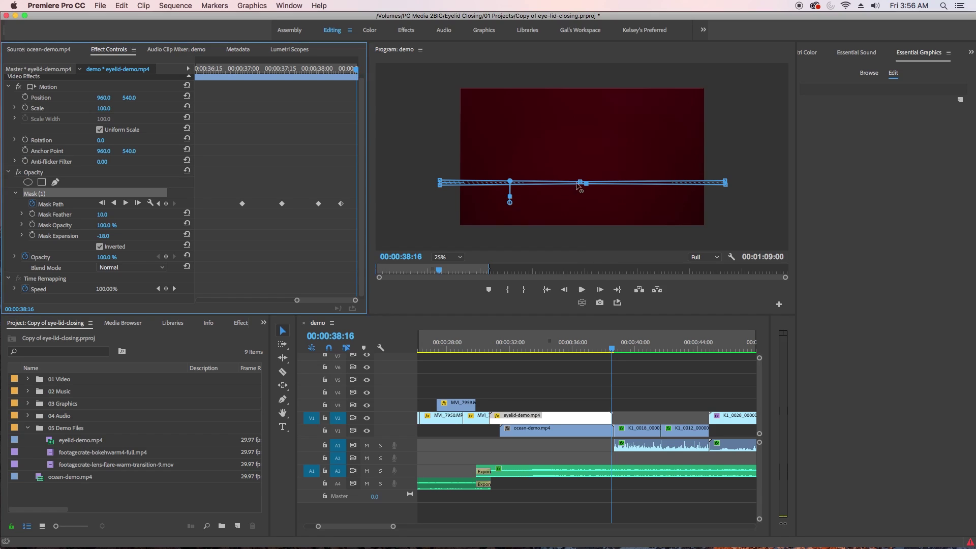
- Stretch the mask fully open to frame the whole image, then play back the blink
{"action": "left_click_drag", "start_coordinate": [580, 182], "coordinate": [580, 244]}
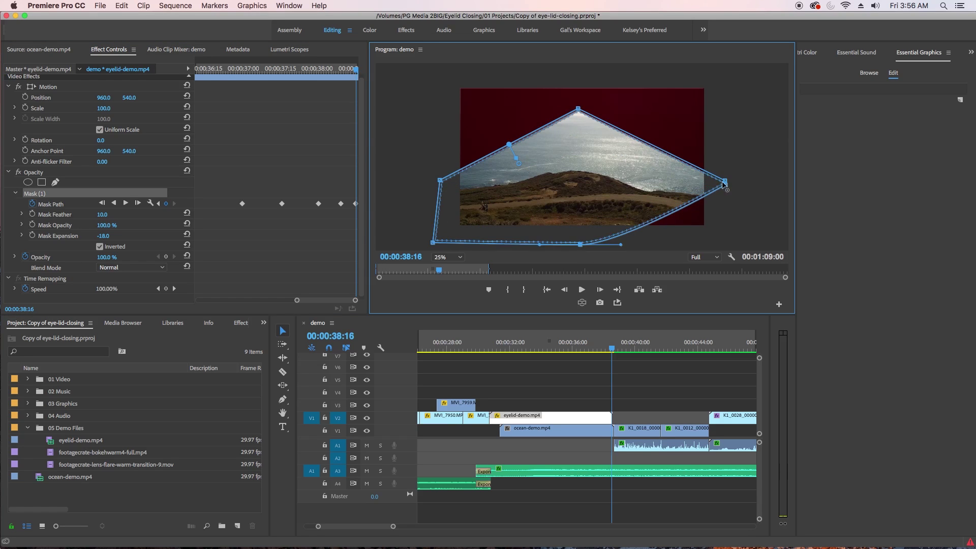
{"action": "left_click_drag", "start_coordinate": [724, 183], "coordinate": [732, 248]}
{"action": "left_click_drag", "start_coordinate": [440, 180], "coordinate": [422, 65]}
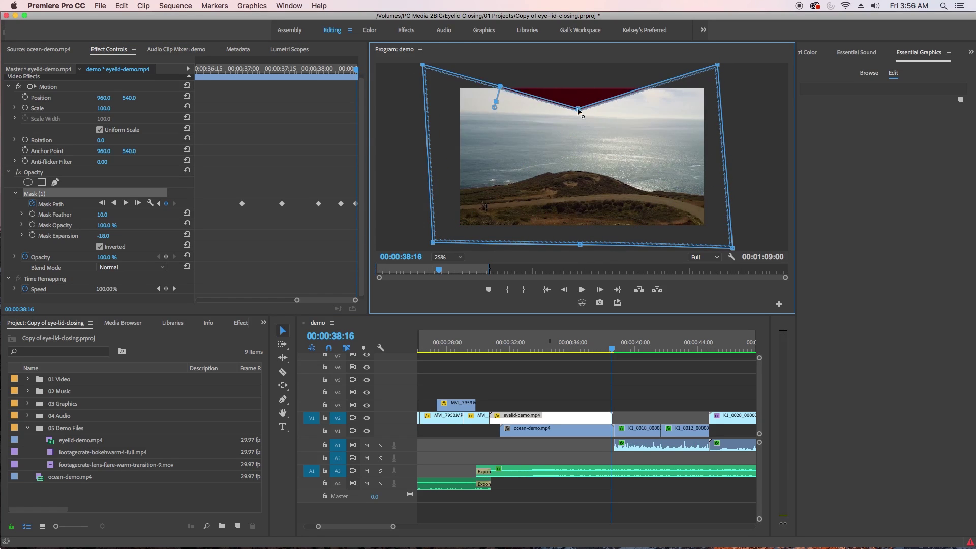
{"action": "left_click_drag", "start_coordinate": [578, 108], "coordinate": [566, 61]}
{"action": "mouse_move", "coordinate": [591, 352]}
{"action": "left_mouse_down"}
{"action": "mouse_move", "coordinate": [570, 353]}
{"action": "mouse_move", "coordinate": [592, 352]}
{"action": "left_mouse_up"}
{"action": "left_click_drag", "start_coordinate": [272, 70], "coordinate": [239, 71]}
{"action": "key", "text": "space"}
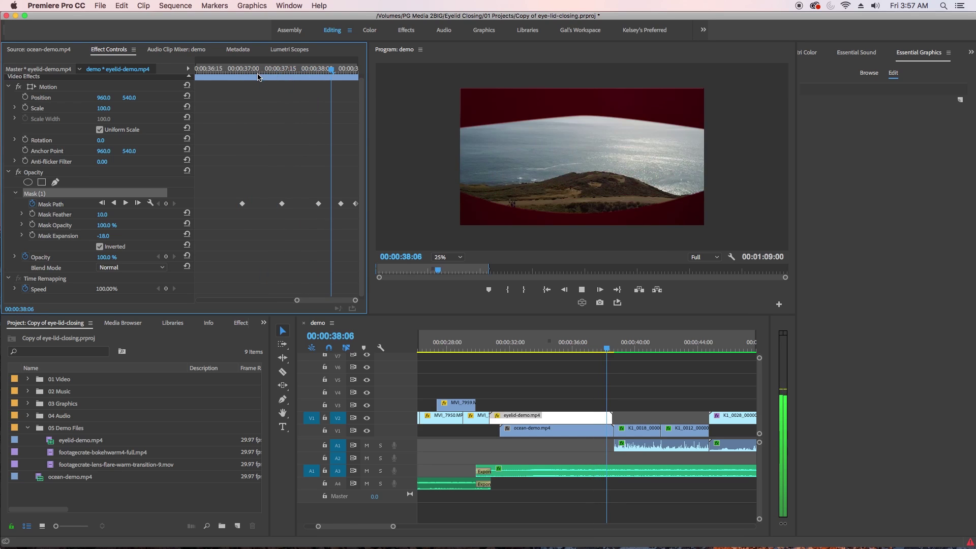
{"action": "left_click_drag", "start_coordinate": [307, 77], "coordinate": [273, 96]}
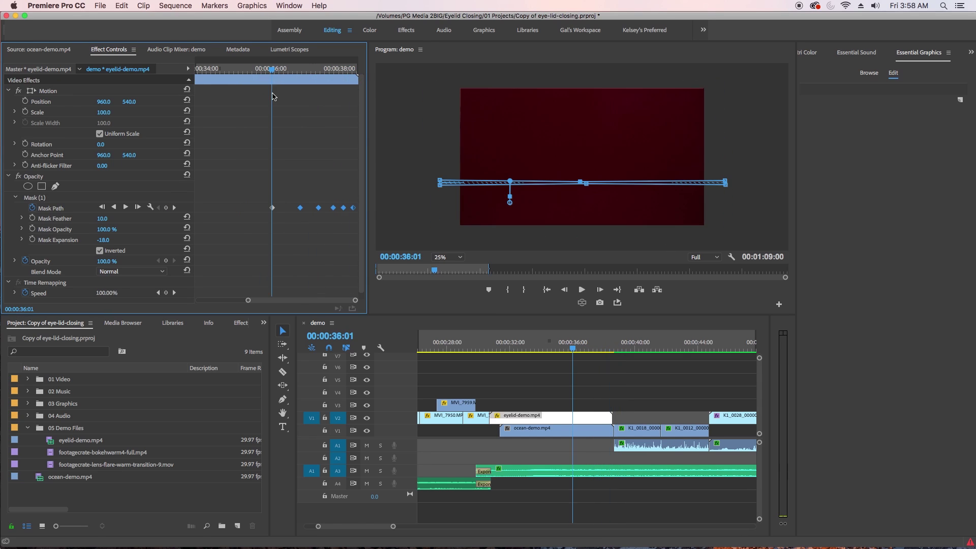
- Set Mask Feather to 115 around 00:00:36:03 to soften the eyelid edge
{"action": "left_click", "coordinate": [32, 220]}
{"action": "key", "text": "Right"}
{"action": "key", "text": "Right"}
{"action": "key", "text": "Right"}
{"action": "key", "text": "Right"}
{"action": "key", "text": "Right"}
{"action": "key", "text": "Right"}
{"action": "key", "text": "Right"}
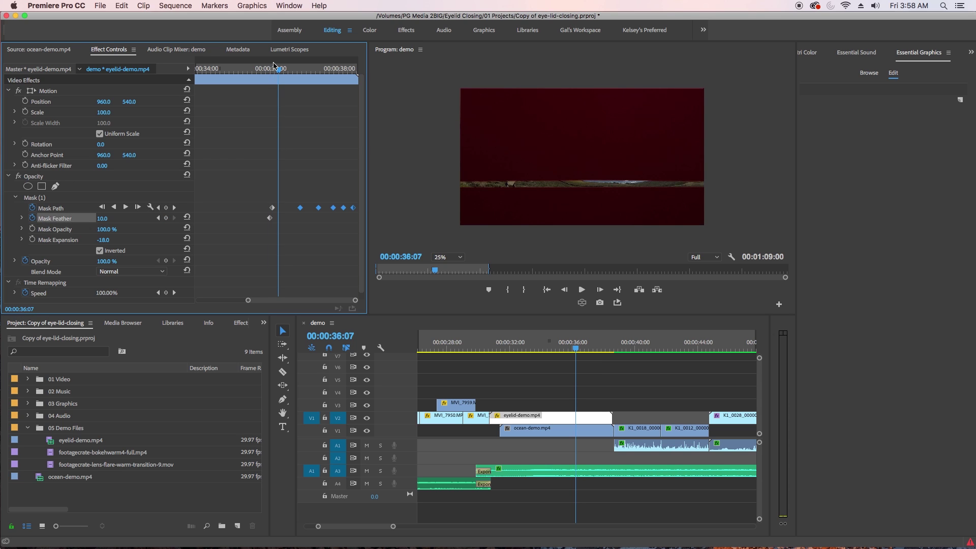
{"action": "left_click_drag", "start_coordinate": [273, 66], "coordinate": [273, 69]}
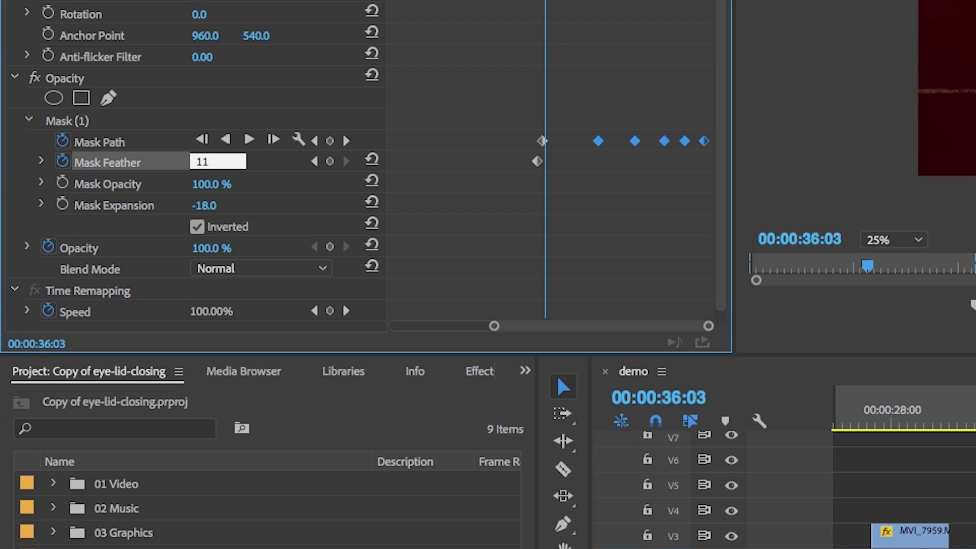
{"action": "key", "text": "Return"}
{"action": "left_click_drag", "start_coordinate": [273, 69], "coordinate": [352, 83]}
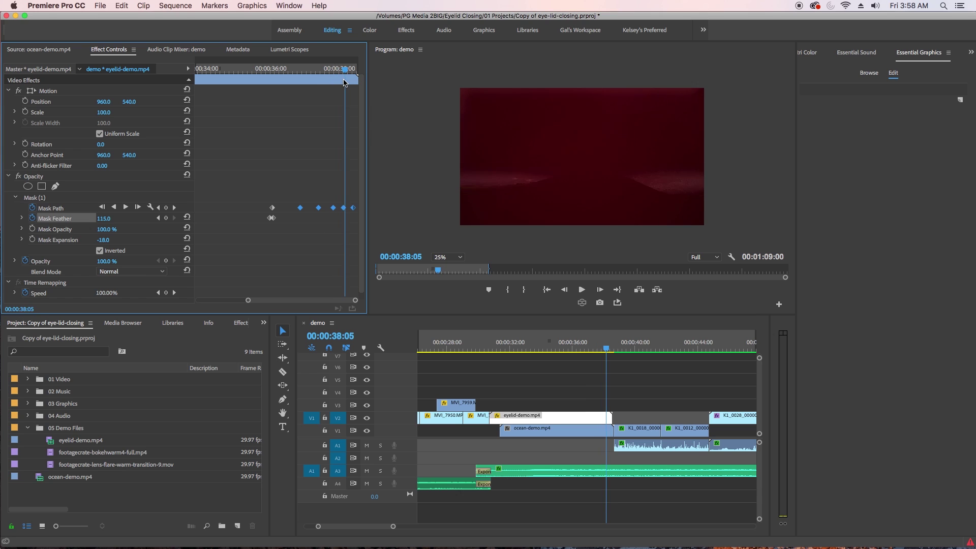
{"action": "left_click", "coordinate": [567, 349]}
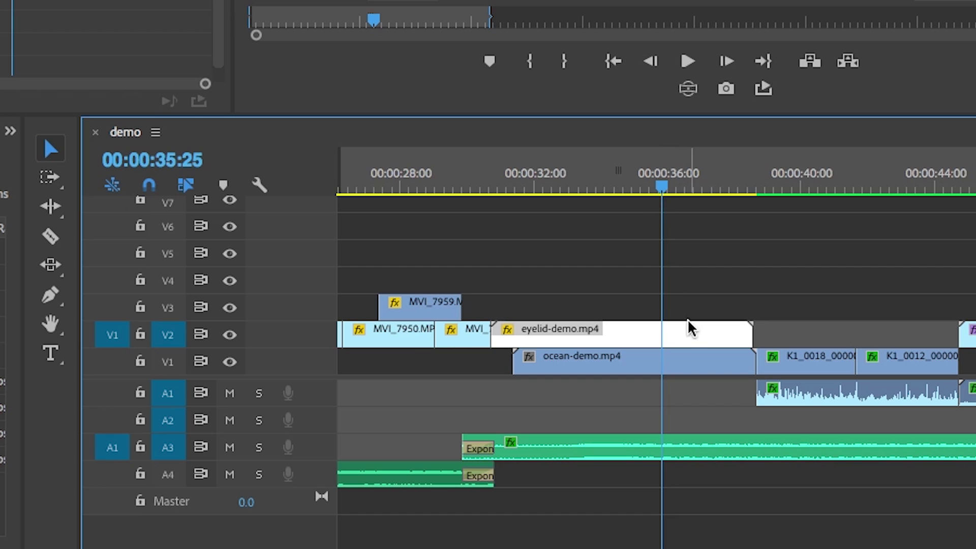
- Razor eyelid-demo.mp4 at the playhead and lift its second part onto V3
{"action": "key", "text": "c"}
{"action": "left_click", "coordinate": [570, 417]}
{"action": "key", "text": "v"}
{"action": "left_click", "coordinate": [689, 338]}
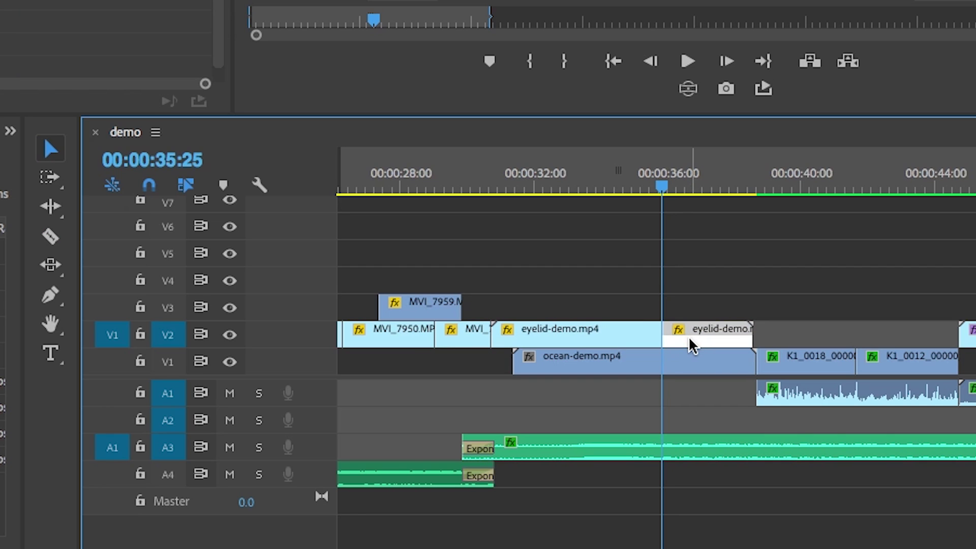
{"action": "left_click_drag", "start_coordinate": [690, 337], "coordinate": [690, 314]}
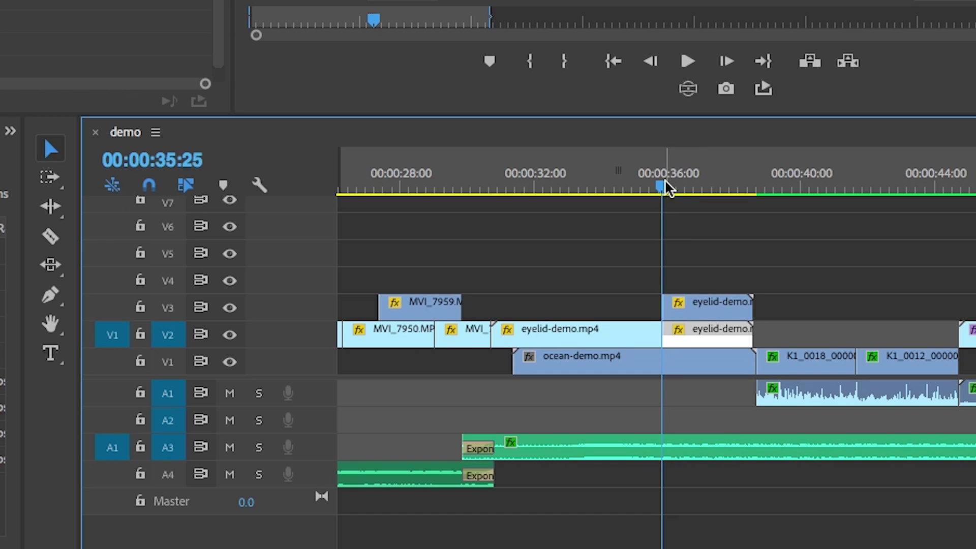
{"action": "left_click_drag", "start_coordinate": [666, 187], "coordinate": [673, 187]}
- Apply Tint to the V3 eyelid clip with Map White To dark red #260A0A
{"action": "left_click", "coordinate": [708, 297]}
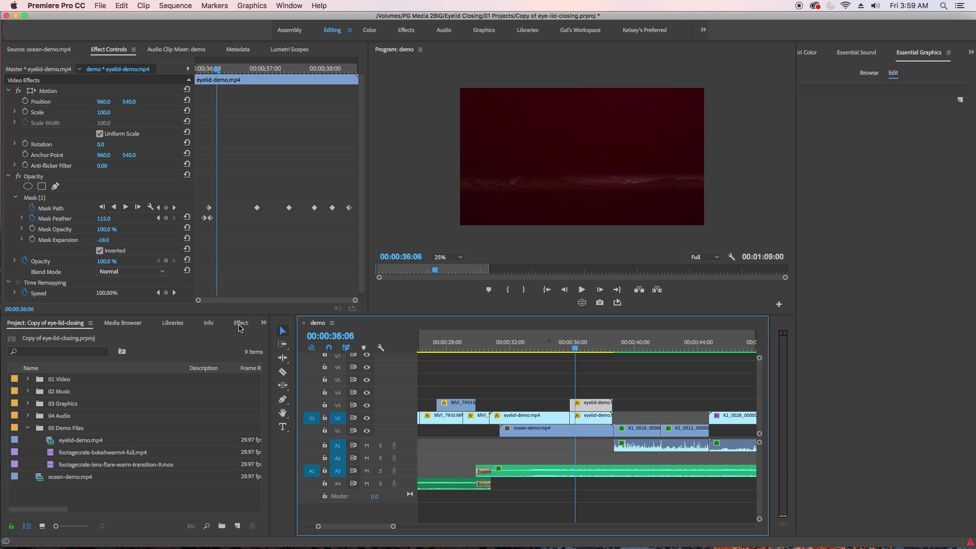
{"action": "left_click", "coordinate": [241, 328]}
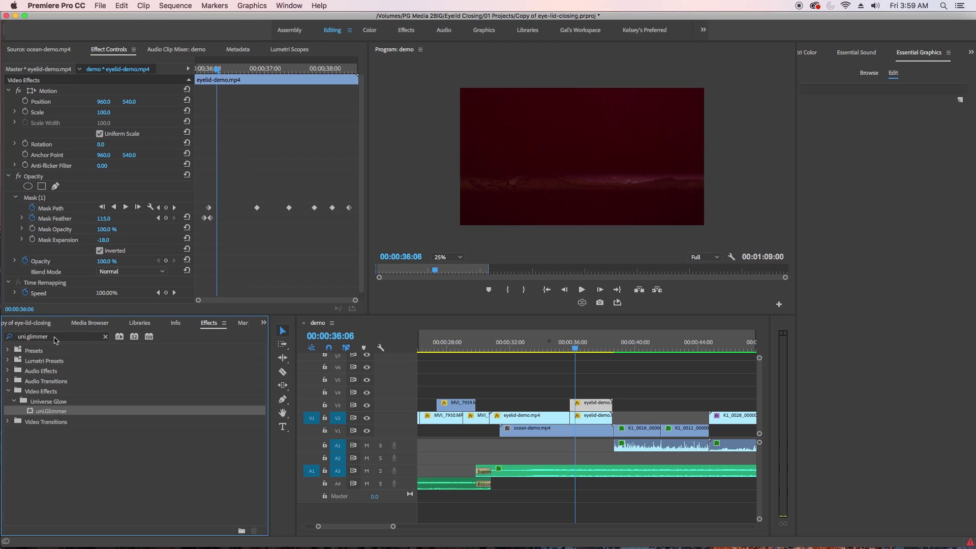
{"action": "type", "text": "tinit"}
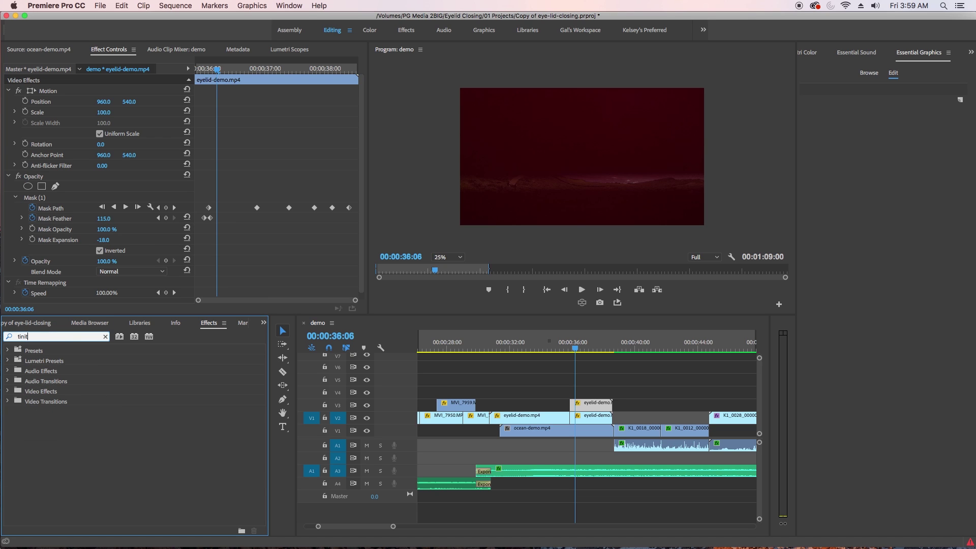
{"action": "key", "text": "BackSpace"}
{"action": "key", "text": "BackSpace"}
{"action": "type", "text": "t"}
{"action": "left_click", "coordinate": [41, 415]}
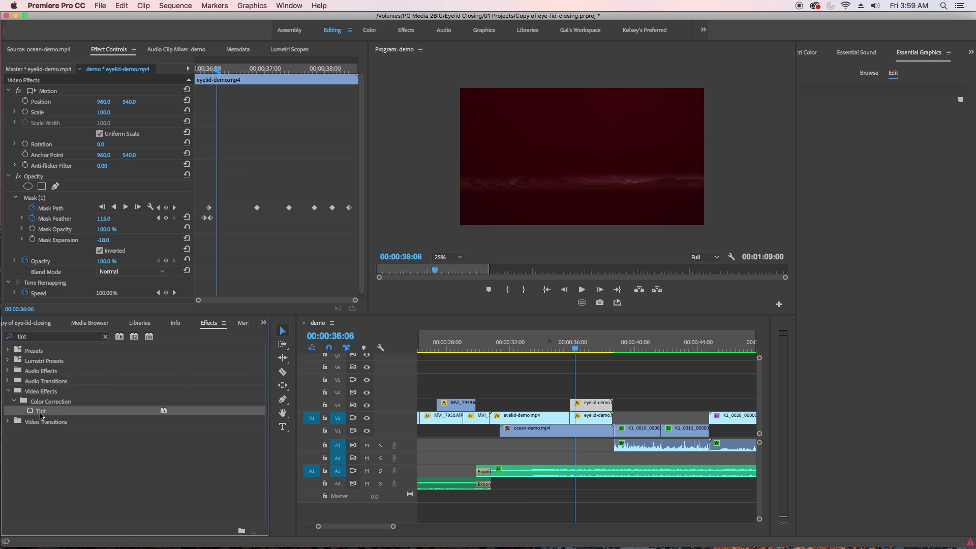
{"action": "left_click_drag", "start_coordinate": [607, 403], "coordinate": [608, 403]}
{"action": "scroll", "coordinate": [153, 274], "scroll_direction": "down", "scroll_amount": 3}
{"action": "left_click", "coordinate": [102, 276]}
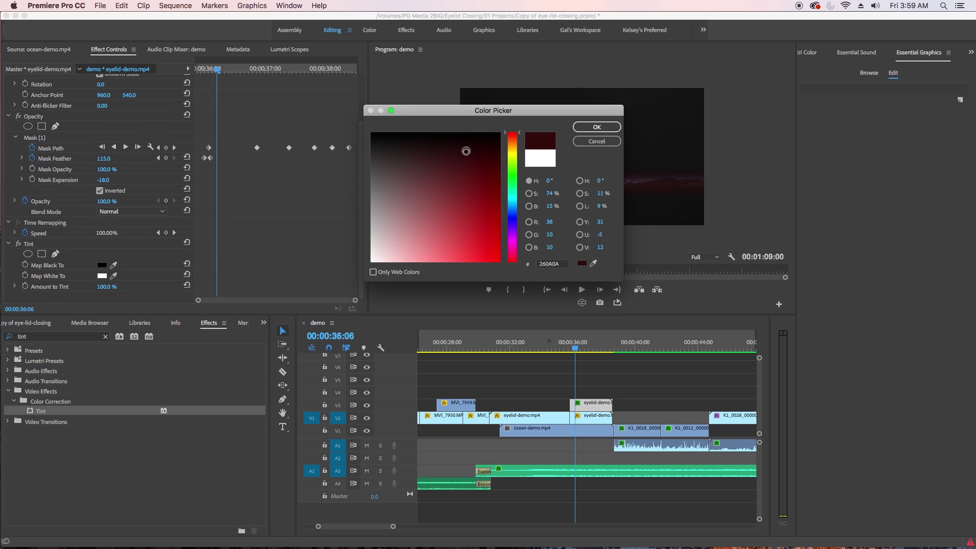
{"action": "left_click", "coordinate": [596, 128]}
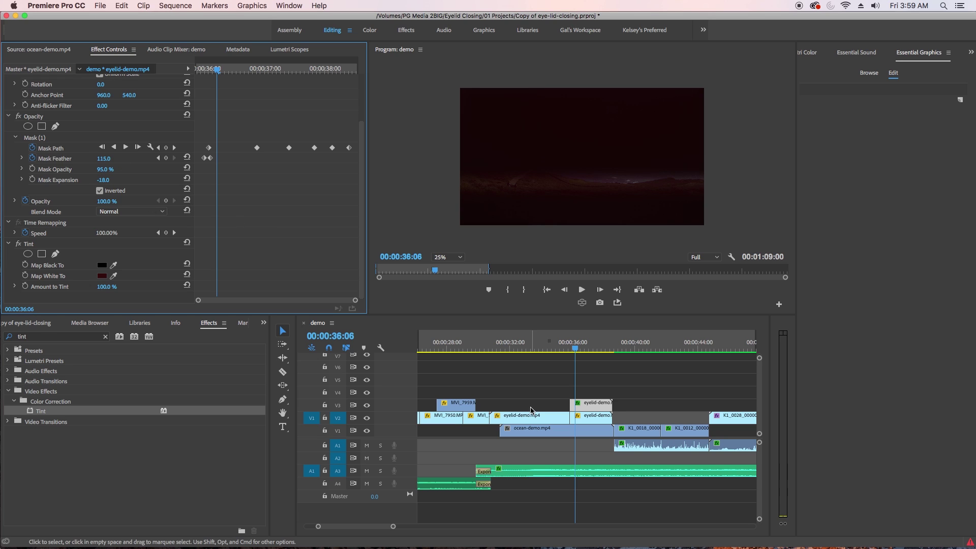
- Apply the Gaussian Blur effect to ocean-demo.mp4
{"action": "left_click_drag", "start_coordinate": [575, 353], "coordinate": [613, 351]}
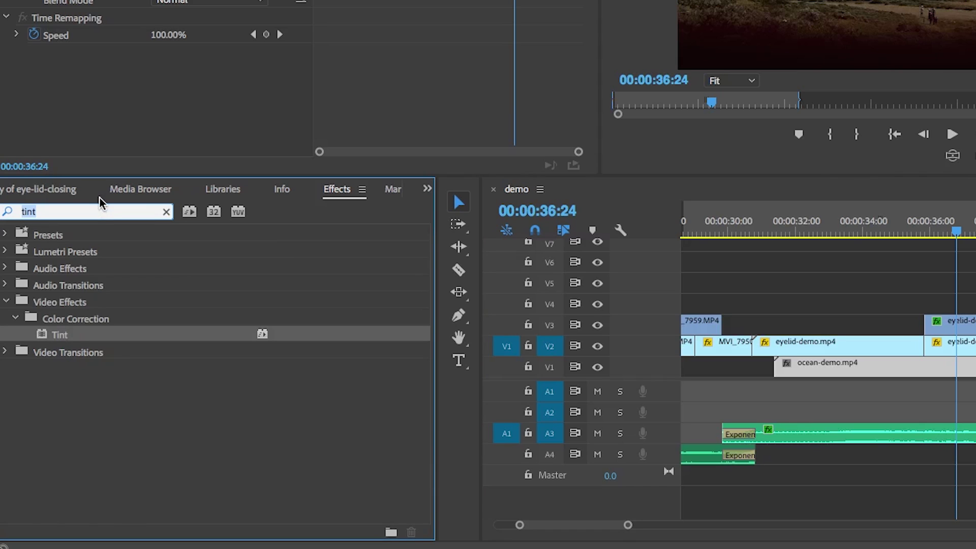
{"action": "type", "text": "gauss"}
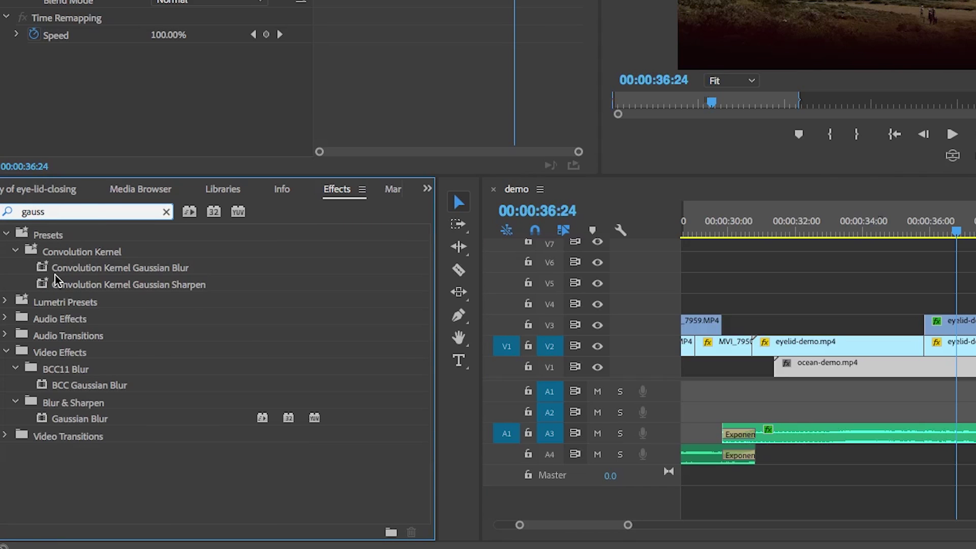
{"action": "left_click", "coordinate": [74, 419]}
{"action": "left_click_drag", "start_coordinate": [822, 390], "coordinate": [862, 372]}
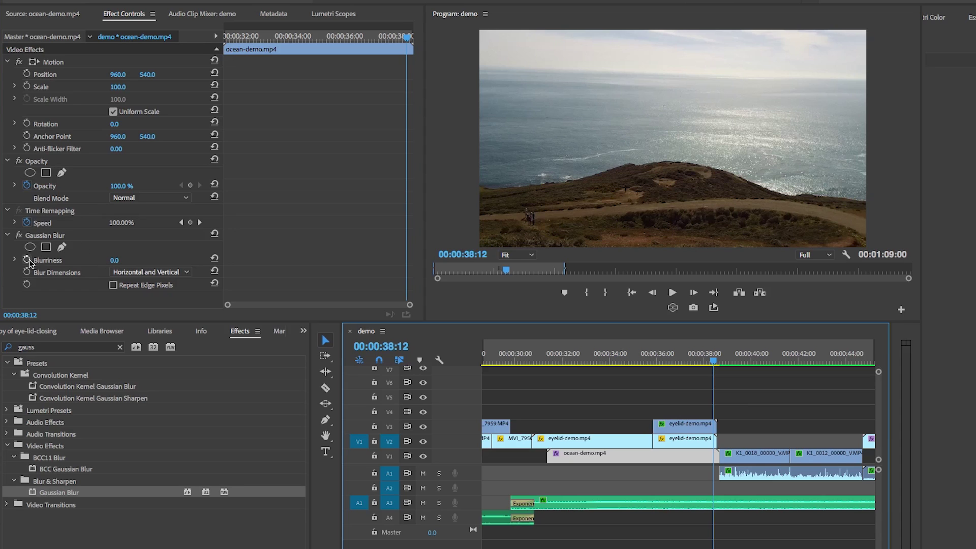
- Keyframe Blurriness from 75.0 at 36:00 down to 1.2 at 38:08 and preview the focus pull
{"action": "left_click", "coordinate": [27, 259]}
{"action": "left_click_drag", "start_coordinate": [711, 363], "coordinate": [657, 387]}
{"action": "left_click", "coordinate": [118, 260]}
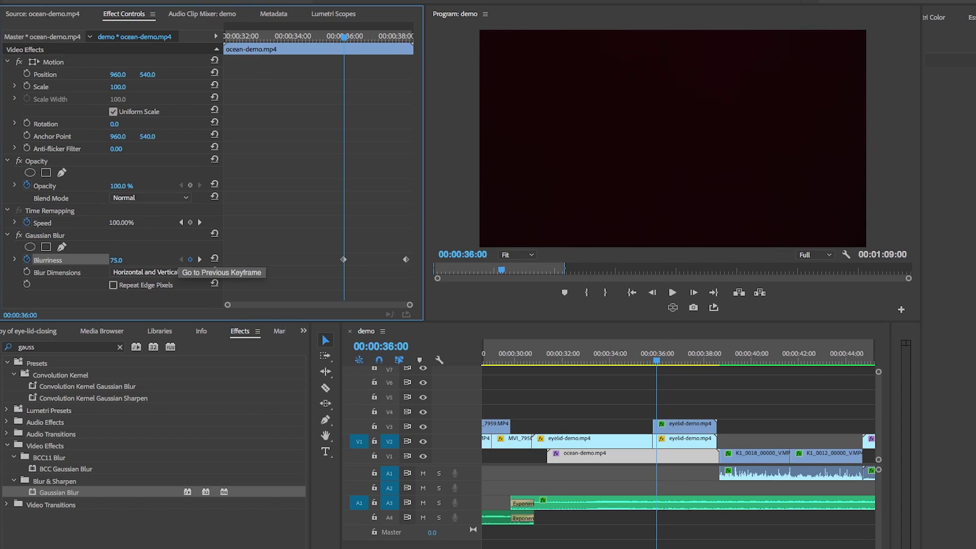
{"action": "left_click", "coordinate": [405, 261]}
{"action": "key", "text": "space"}
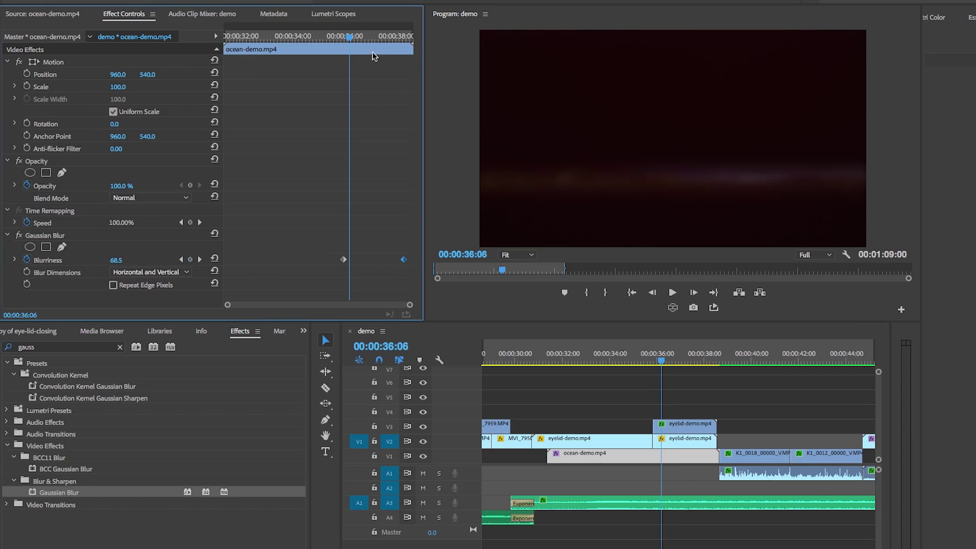
{"action": "left_click_drag", "start_coordinate": [352, 37], "coordinate": [404, 51]}
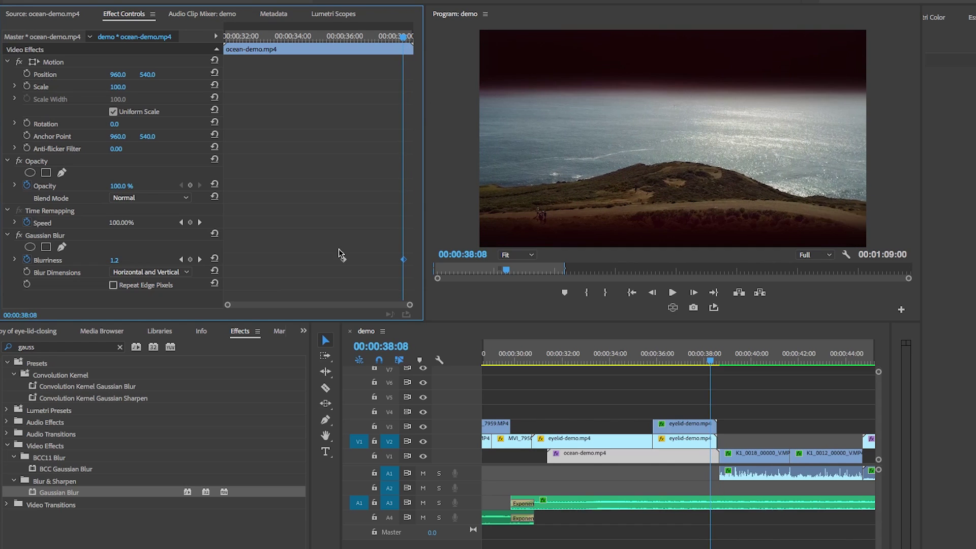
- Apply the uni.Glow effect to ocean-demo.mp4
{"action": "left_click", "coordinate": [63, 346]}
{"action": "type", "text": "uni"}
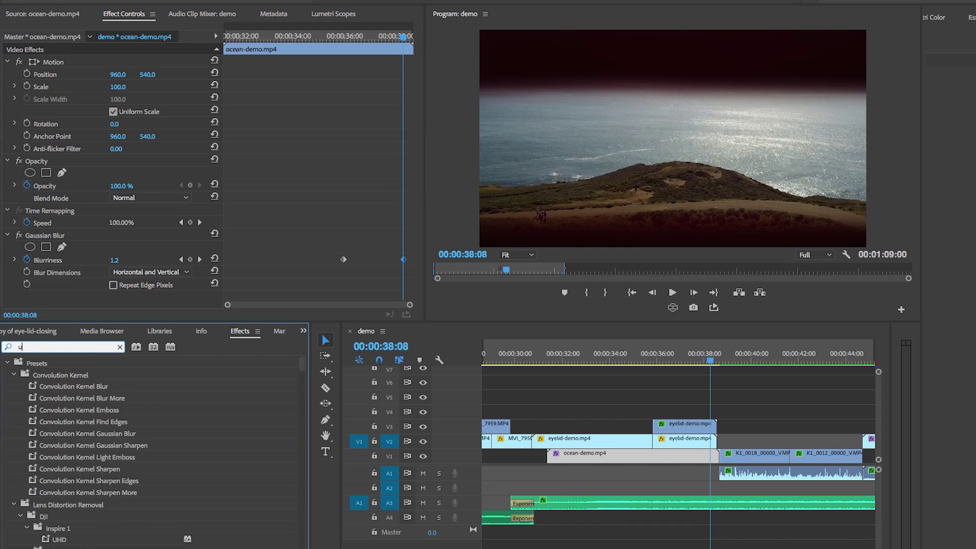
{"action": "type", "text": ".glow"}
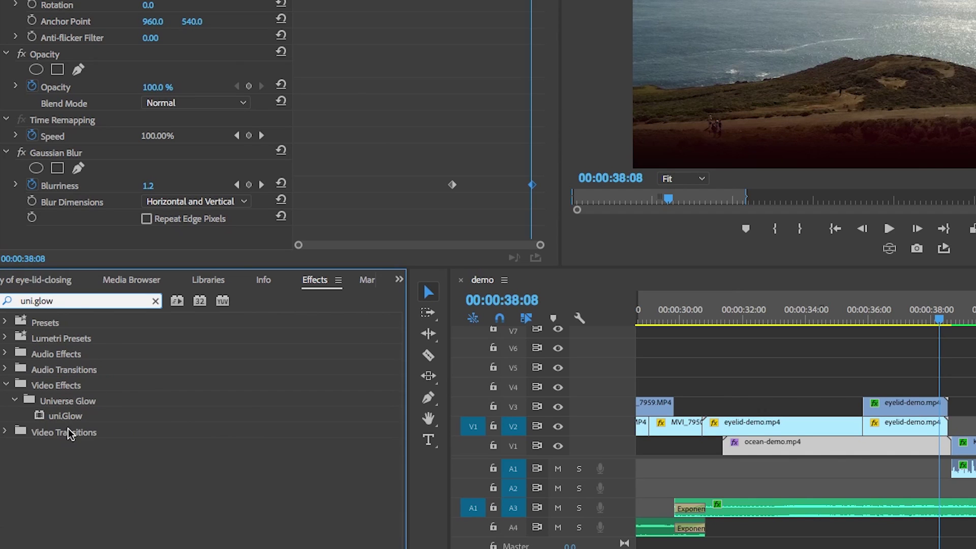
{"action": "left_click_drag", "start_coordinate": [70, 415], "coordinate": [776, 445]}
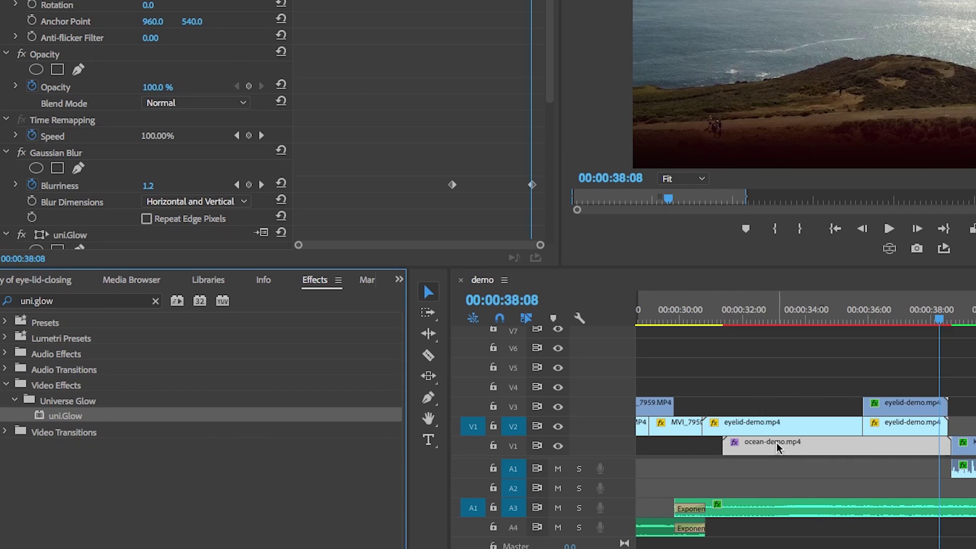
{"action": "left_click", "coordinate": [59, 304]}
- Add the uni.Glimmer effect to the ocean footage
{"action": "key", "text": "BackSpace"}
{"action": "key", "text": "BackSpace"}
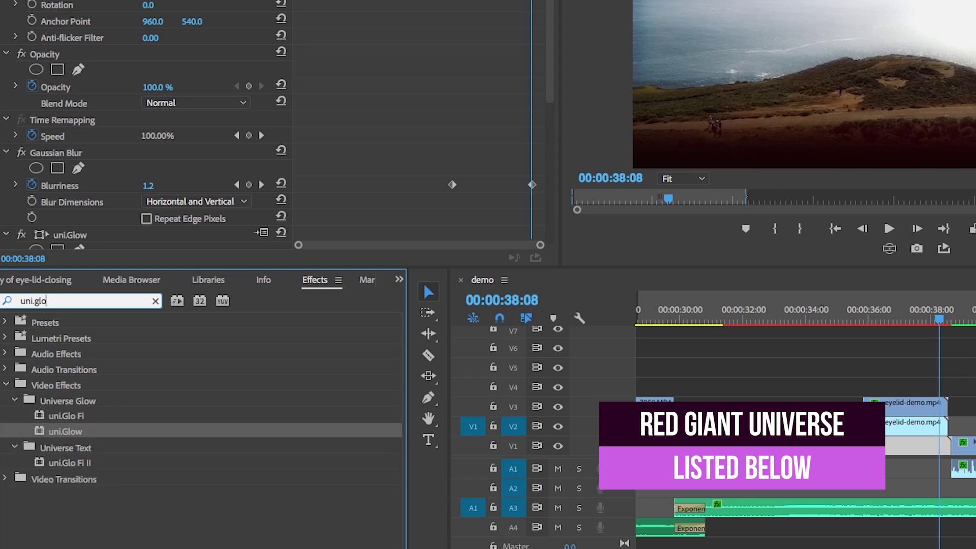
{"action": "type", "text": "imme"}
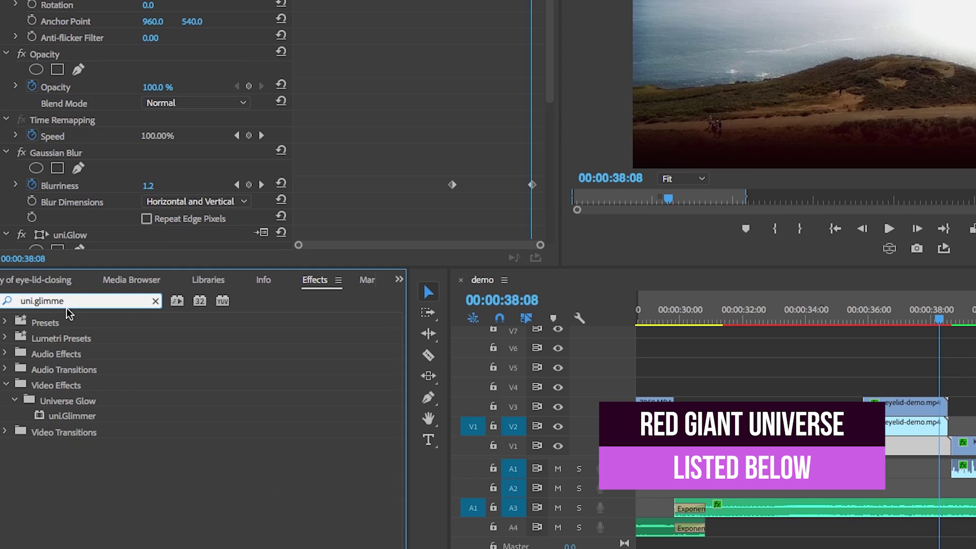
{"action": "left_click", "coordinate": [74, 418]}
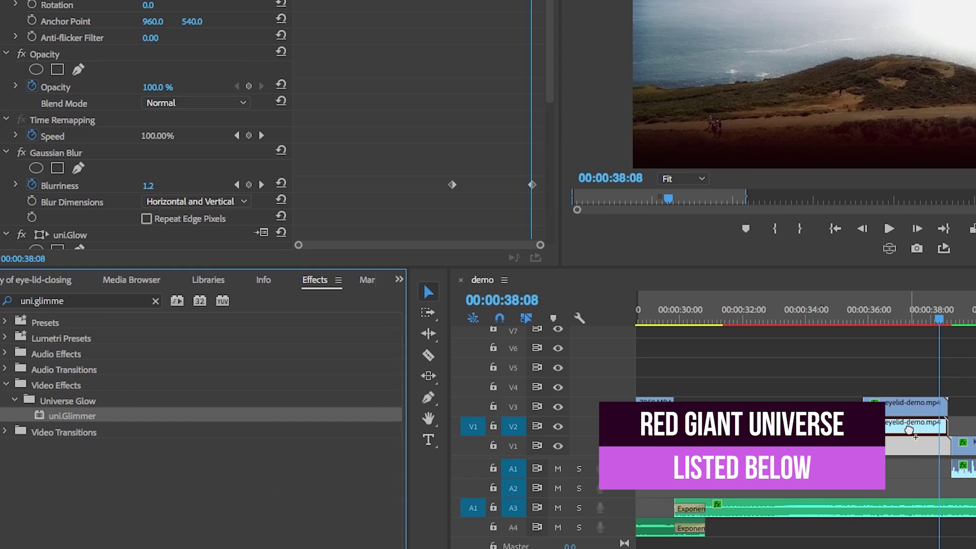
{"action": "left_click_drag", "start_coordinate": [909, 430], "coordinate": [902, 444]}
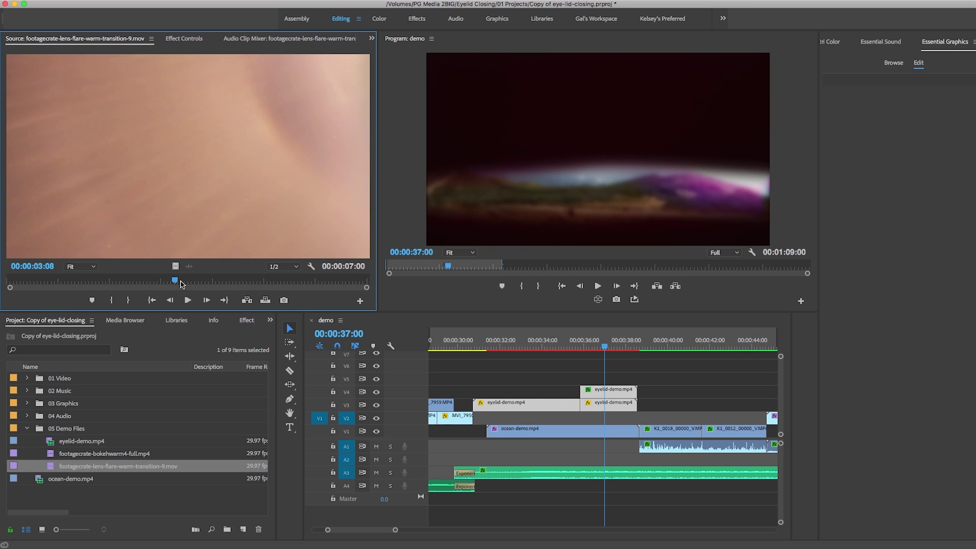
- Load the warm lens-flare clip into the Source monitor
{"action": "mouse_move", "coordinate": [182, 285]}
{"action": "left_mouse_down"}
{"action": "mouse_move", "coordinate": [200, 285]}
{"action": "mouse_move", "coordinate": [100, 288]}
{"action": "mouse_move", "coordinate": [188, 291]}
{"action": "left_mouse_up"}
{"action": "left_click_drag", "start_coordinate": [59, 457], "coordinate": [171, 289]}
{"action": "double_click", "coordinate": [50, 467]}
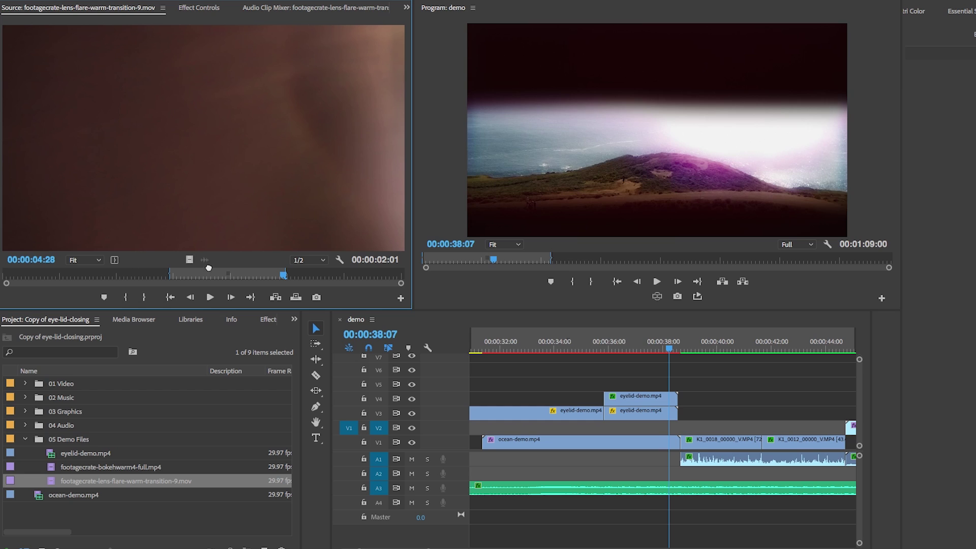
- Place the lens-flare clip on V2 above the ocean and set its Blend Mode to Screen
{"action": "left_click_drag", "start_coordinate": [126, 480], "coordinate": [625, 433]}
{"action": "mouse_move", "coordinate": [661, 353]}
{"action": "left_mouse_down"}
{"action": "mouse_move", "coordinate": [642, 356]}
{"action": "mouse_move", "coordinate": [660, 356]}
{"action": "left_mouse_up"}
{"action": "left_click", "coordinate": [655, 431]}
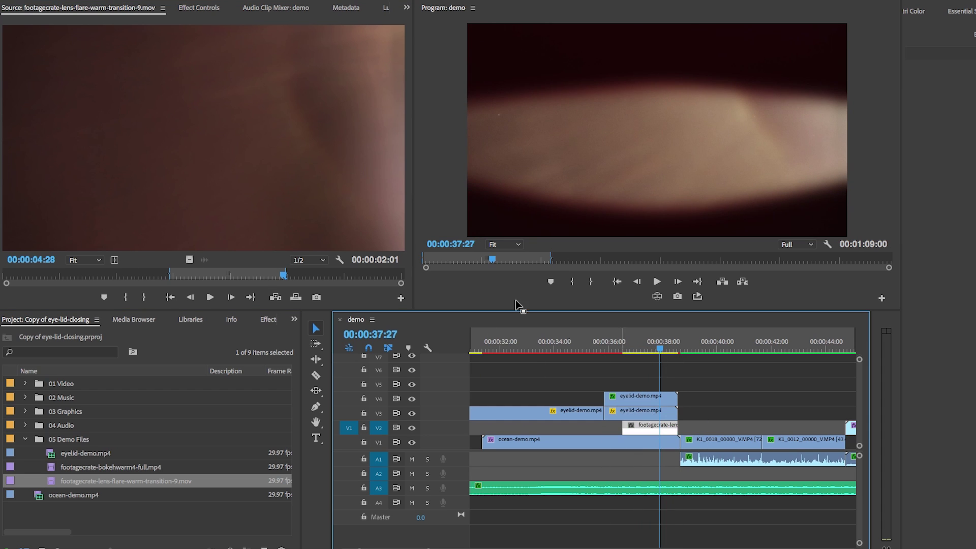
{"action": "left_click", "coordinate": [202, 7]}
{"action": "left_click", "coordinate": [145, 190]}
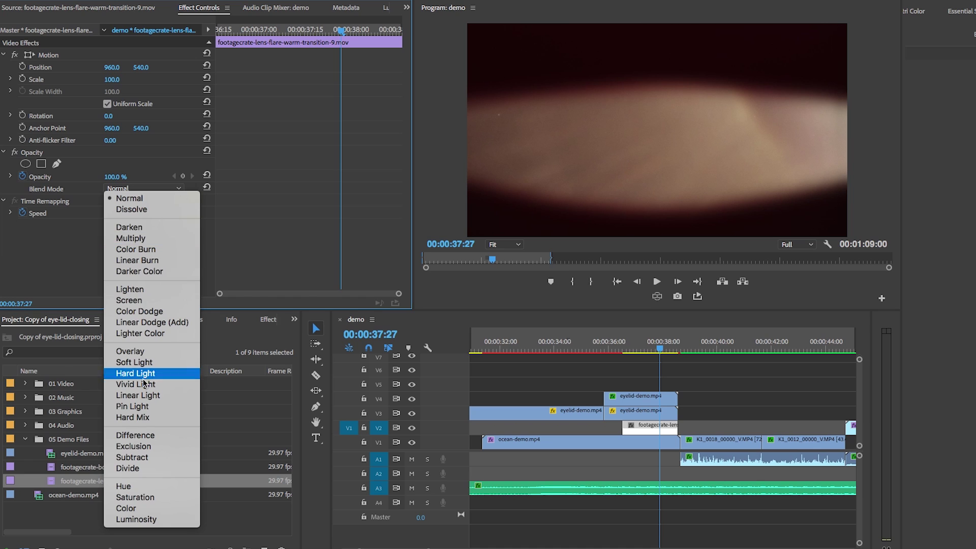
{"action": "left_click", "coordinate": [139, 304]}
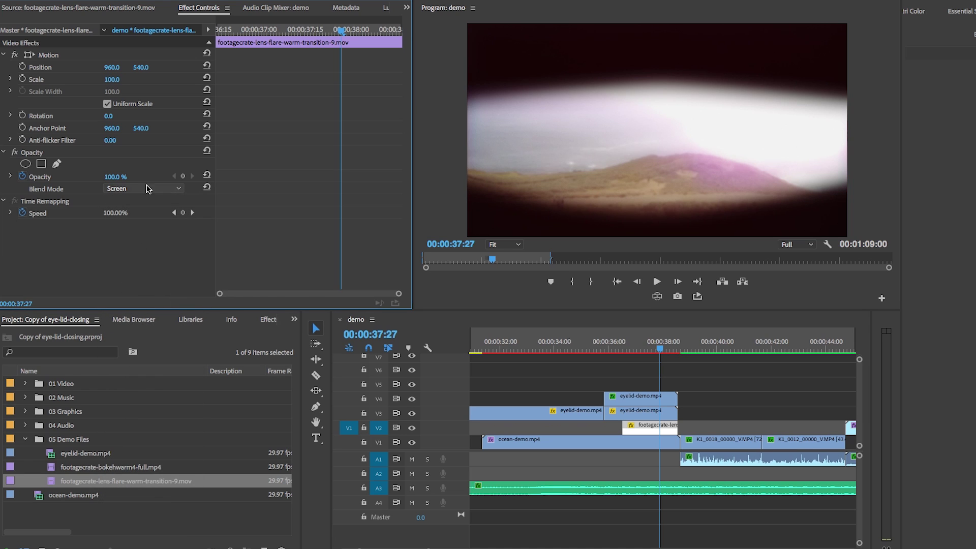
- Keyframe the lens flare's Opacity down from 100% to 0% by about 00:00:38:11
{"action": "left_click_drag", "start_coordinate": [341, 30], "coordinate": [378, 47]}
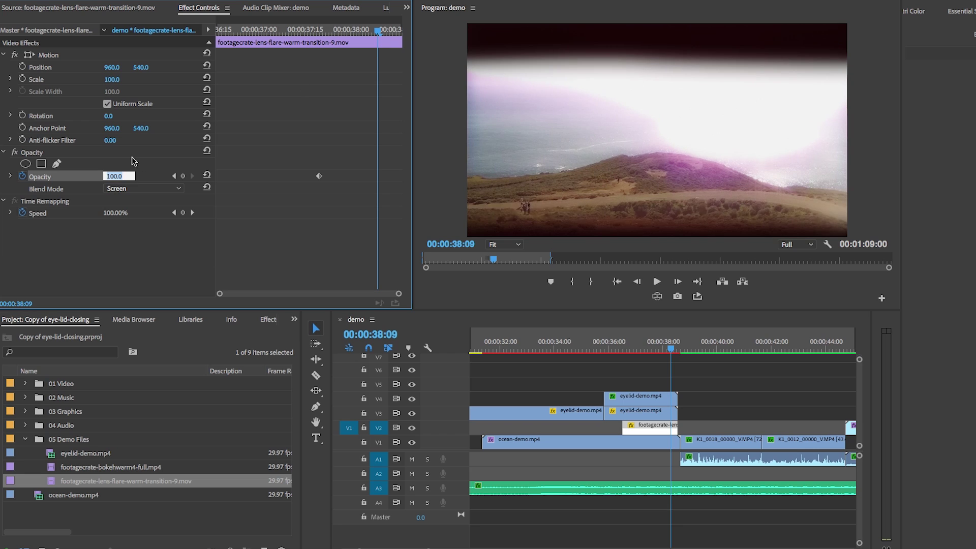
{"action": "type", "text": "0"}
{"action": "key", "text": "Return"}
{"action": "left_click_drag", "start_coordinate": [355, 41], "coordinate": [383, 46]}
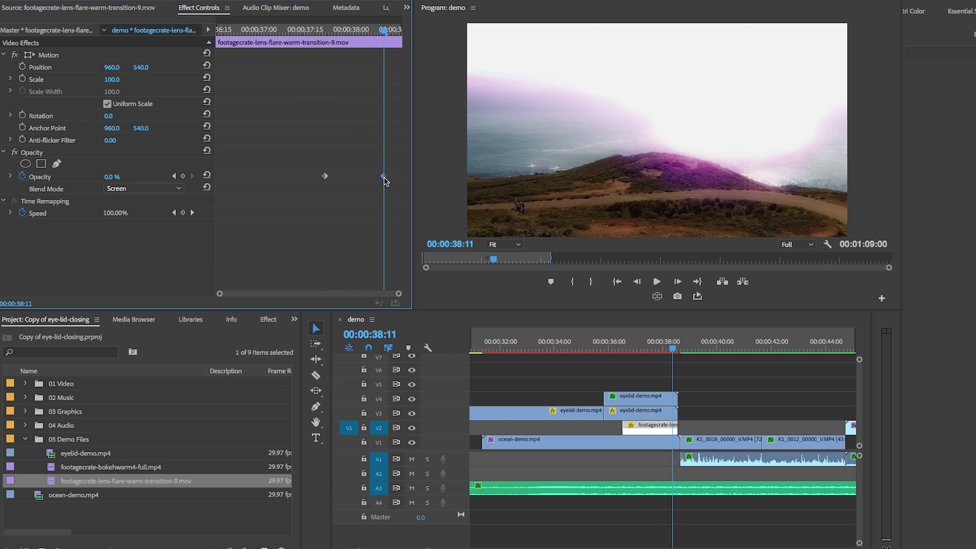
{"action": "left_click_drag", "start_coordinate": [673, 349], "coordinate": [603, 355]}
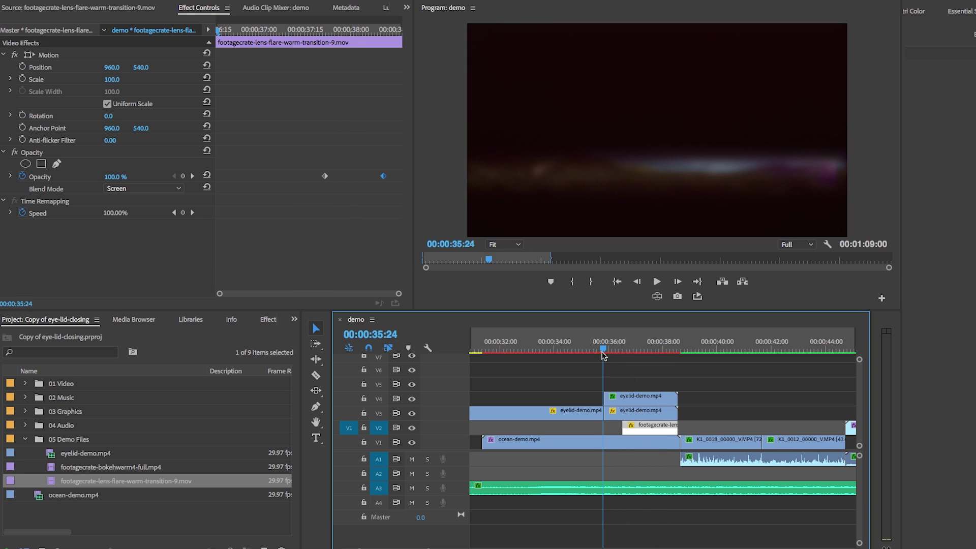
{"action": "double_click", "coordinate": [51, 470]}
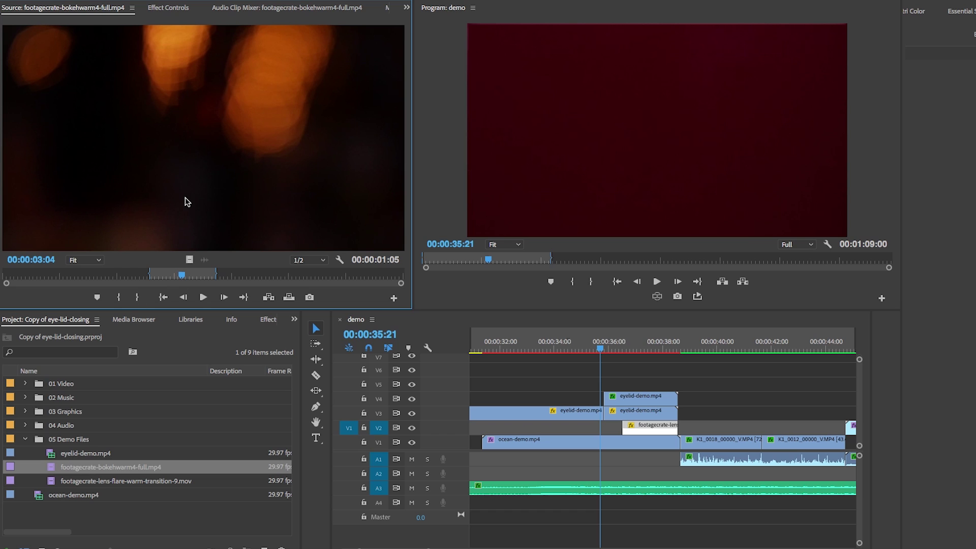
- Place the bokehwarm4 clip on V5 above the eyelids and blend it in Screen mode
{"action": "left_click_drag", "start_coordinate": [186, 202], "coordinate": [596, 388]}
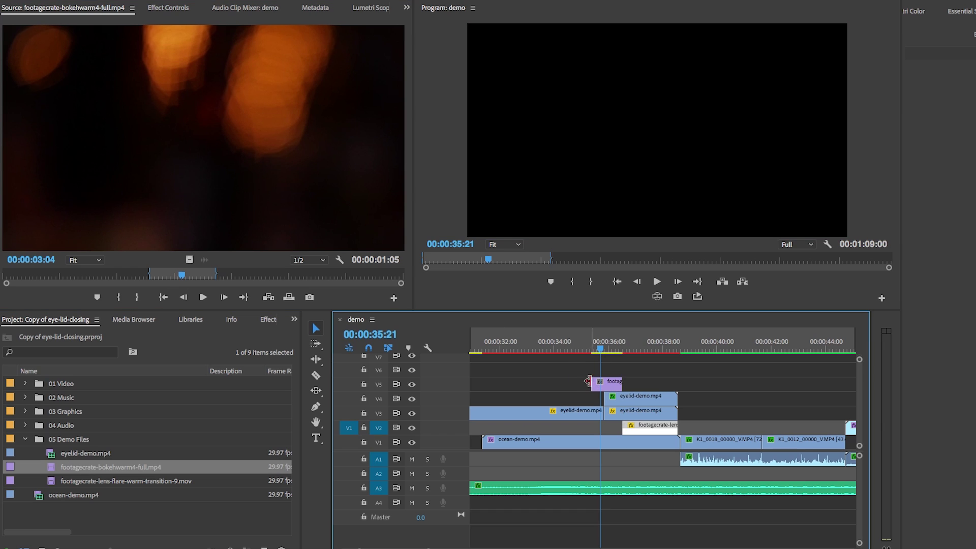
{"action": "left_click", "coordinate": [606, 386]}
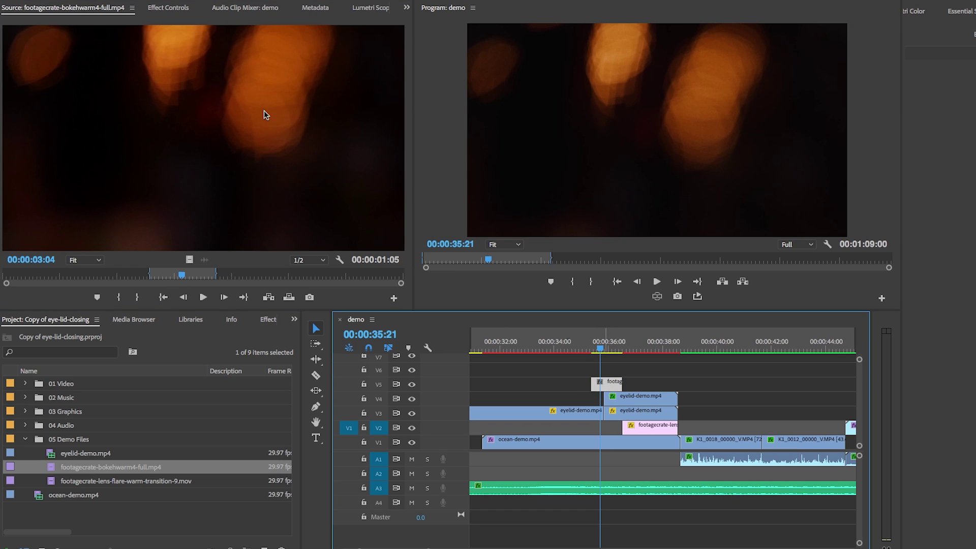
{"action": "left_click", "coordinate": [162, 9]}
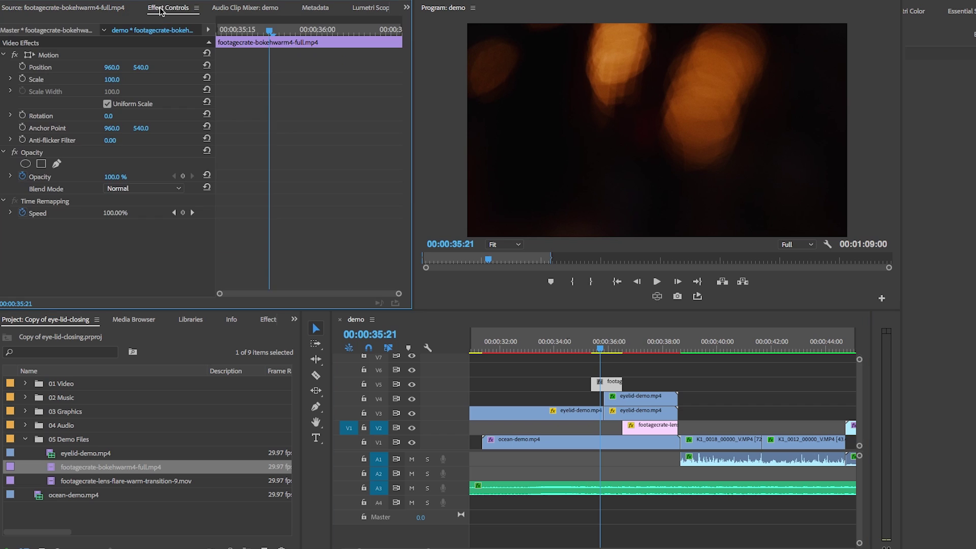
{"action": "left_click", "coordinate": [121, 192]}
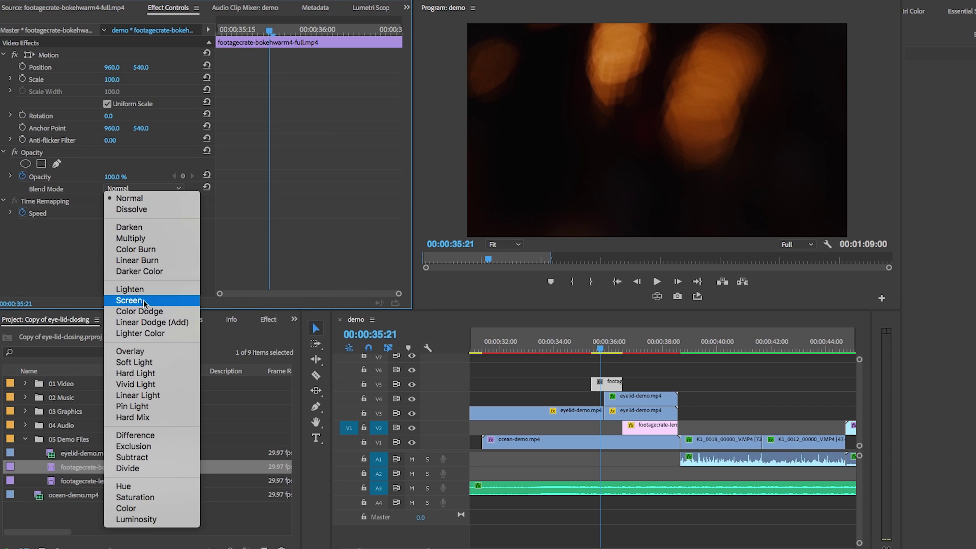
{"action": "left_click", "coordinate": [147, 301]}
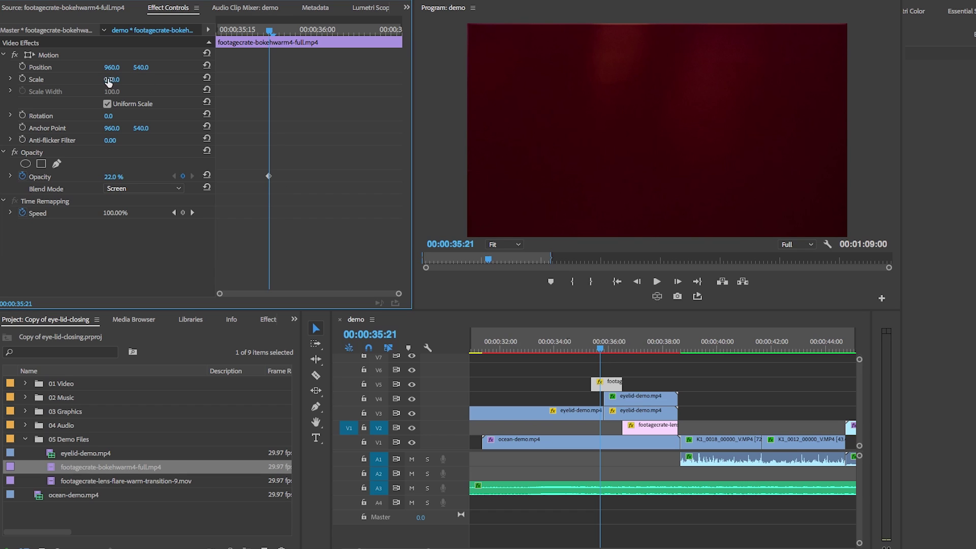
{"action": "mouse_move", "coordinate": [601, 350]}
{"action": "left_mouse_down"}
{"action": "mouse_move", "coordinate": [624, 350]}
{"action": "mouse_move", "coordinate": [610, 350]}
{"action": "left_mouse_up"}
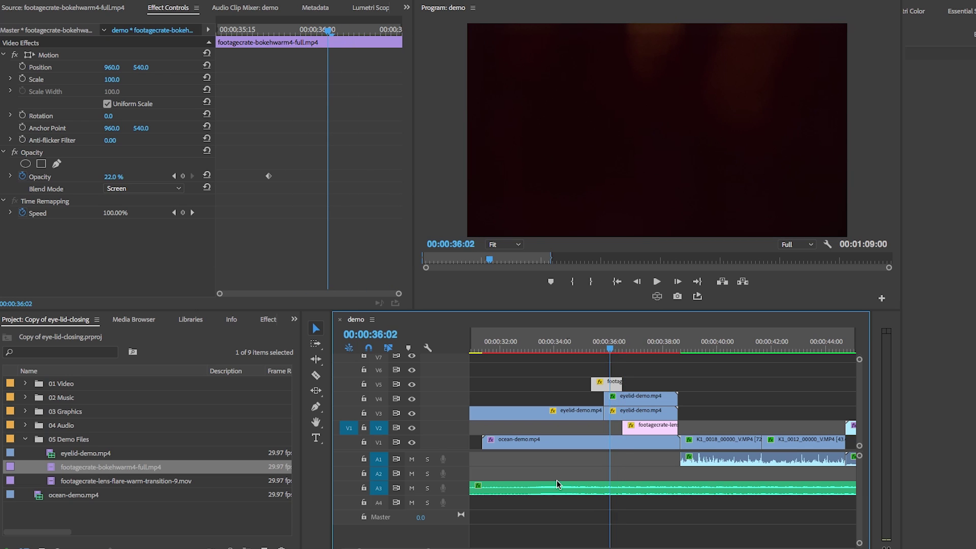
- Add cross dissolves to the V5 bokeh clip and V4 eyelid clip, shortening the V4 dissolve by 5 frames
{"action": "key", "text": "="}
{"action": "right_click", "coordinate": [690, 379]}
{"action": "left_click", "coordinate": [718, 451]}
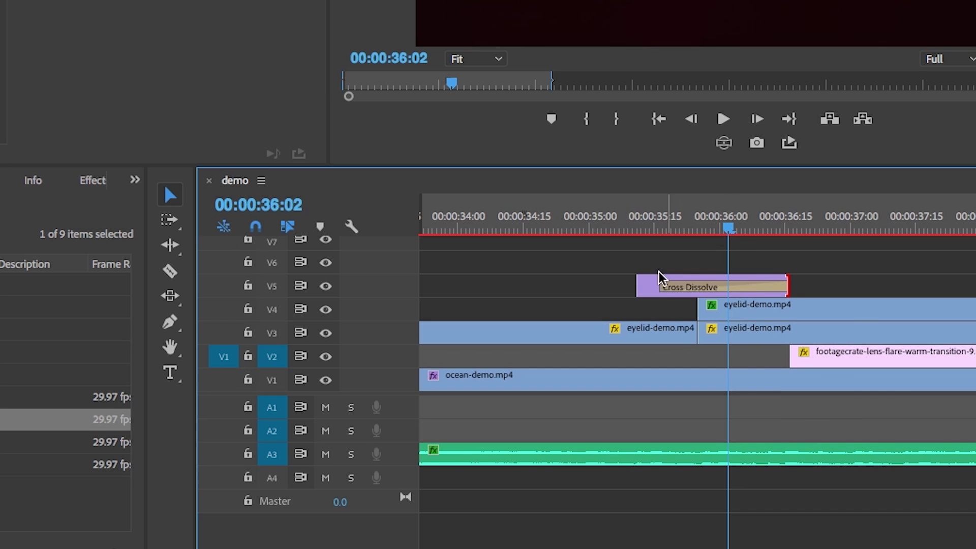
{"action": "right_click", "coordinate": [697, 300]}
{"action": "left_click", "coordinate": [747, 429]}
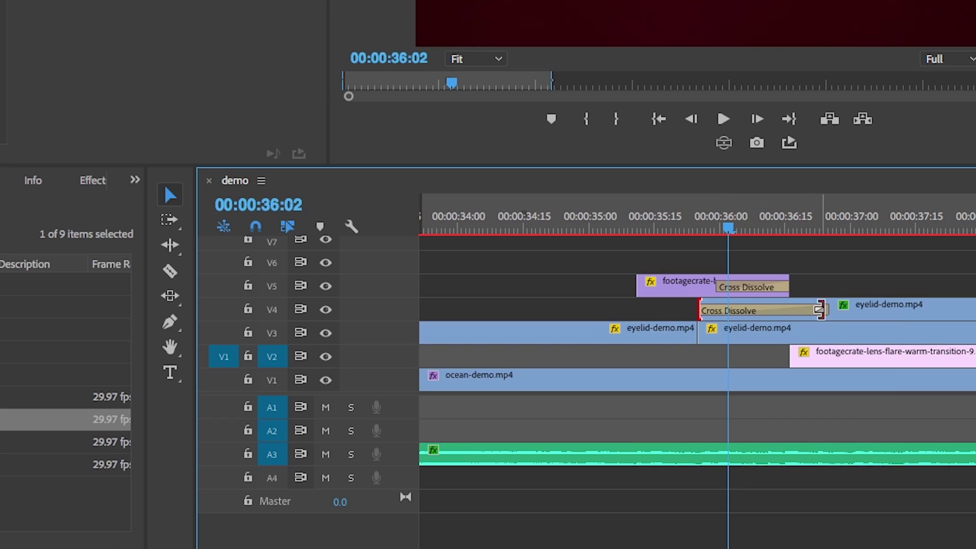
{"action": "left_click_drag", "start_coordinate": [823, 313], "coordinate": [776, 312]}
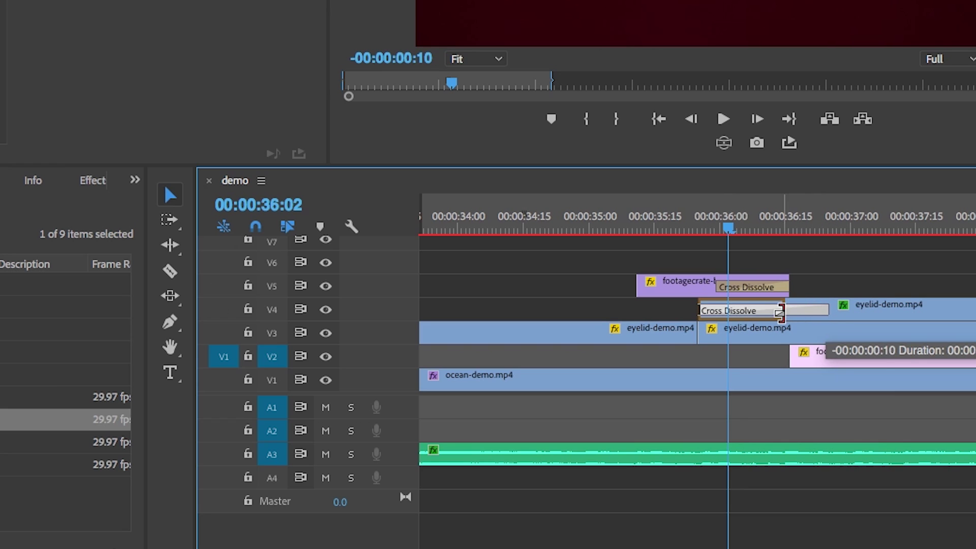
{"action": "left_click_drag", "start_coordinate": [742, 229], "coordinate": [711, 247]}
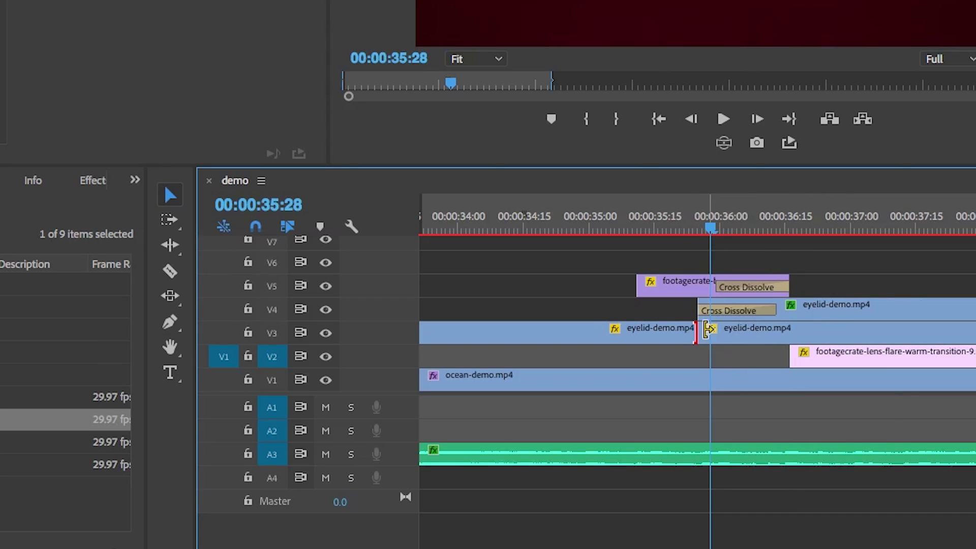
- Add a cross dissolve at the V3 cut and adjust its length
{"action": "right_click", "coordinate": [709, 331]}
{"action": "left_click", "coordinate": [752, 452]}
{"action": "mouse_move", "coordinate": [746, 334]}
{"action": "left_mouse_down"}
{"action": "mouse_move", "coordinate": [747, 349]}
{"action": "mouse_move", "coordinate": [765, 334]}
{"action": "left_mouse_up"}
{"action": "key", "text": "minus"}
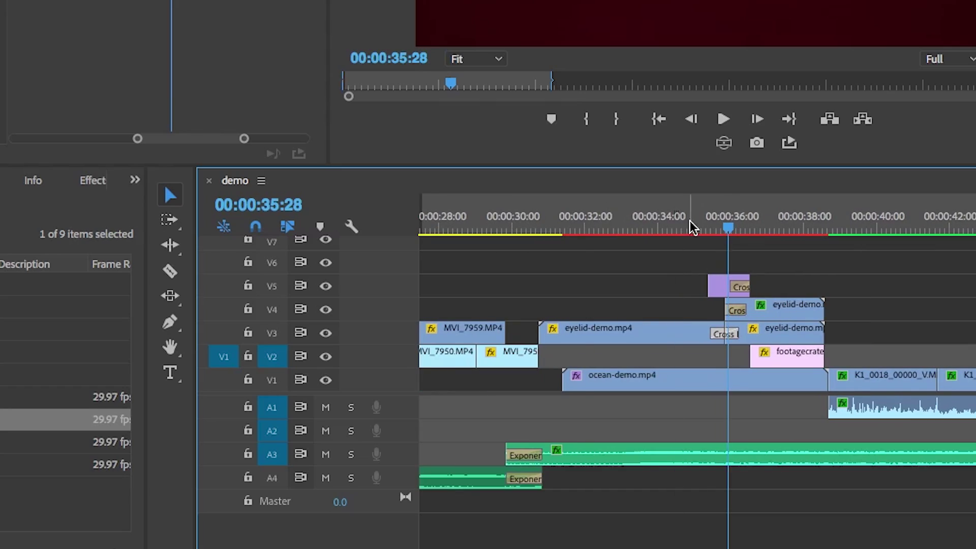